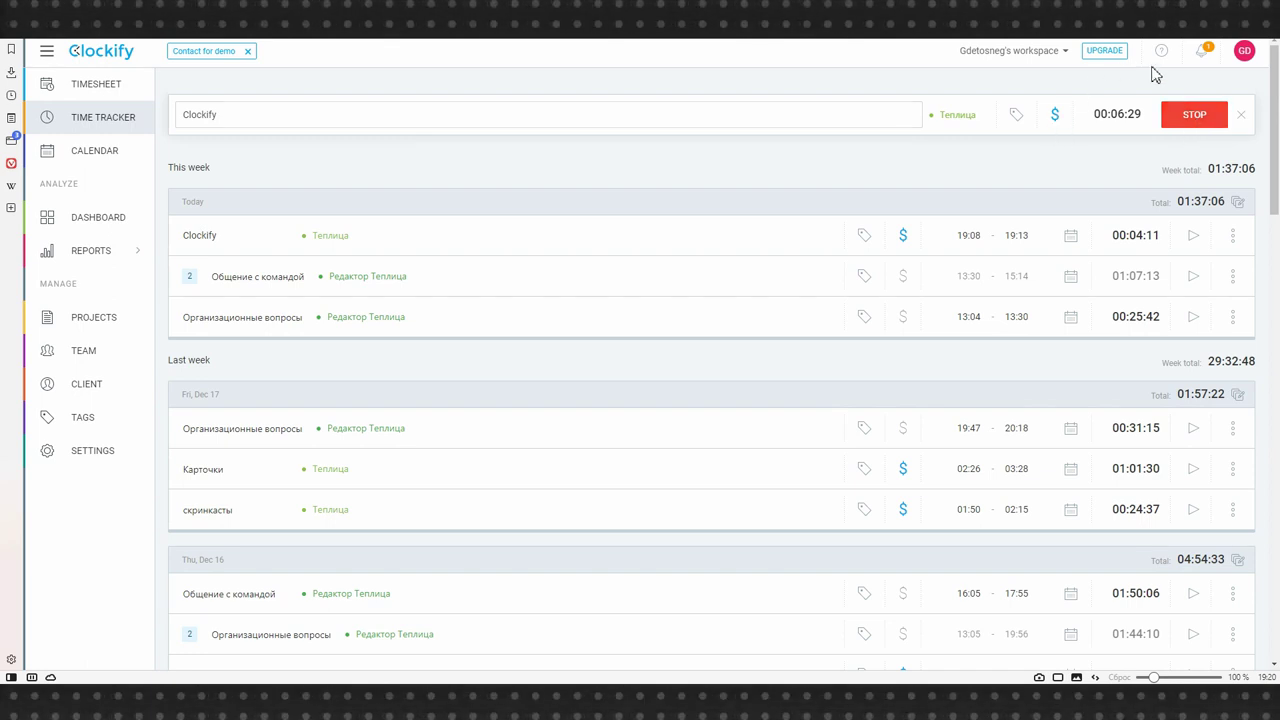
# - Stop the Clockify timer at 00:10:41, bringing today's total to 01:43:36, then start a fresh timer
pyautogui.click(1187, 124)
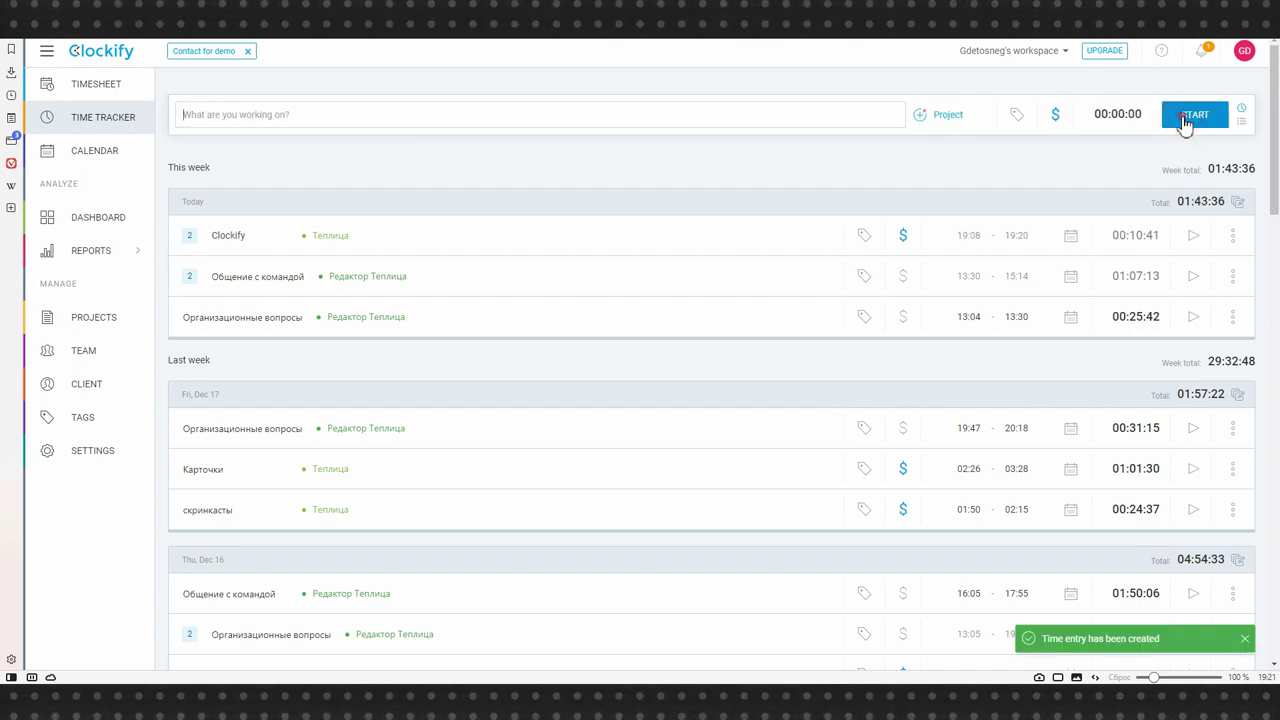
pyautogui.click(1187, 120)
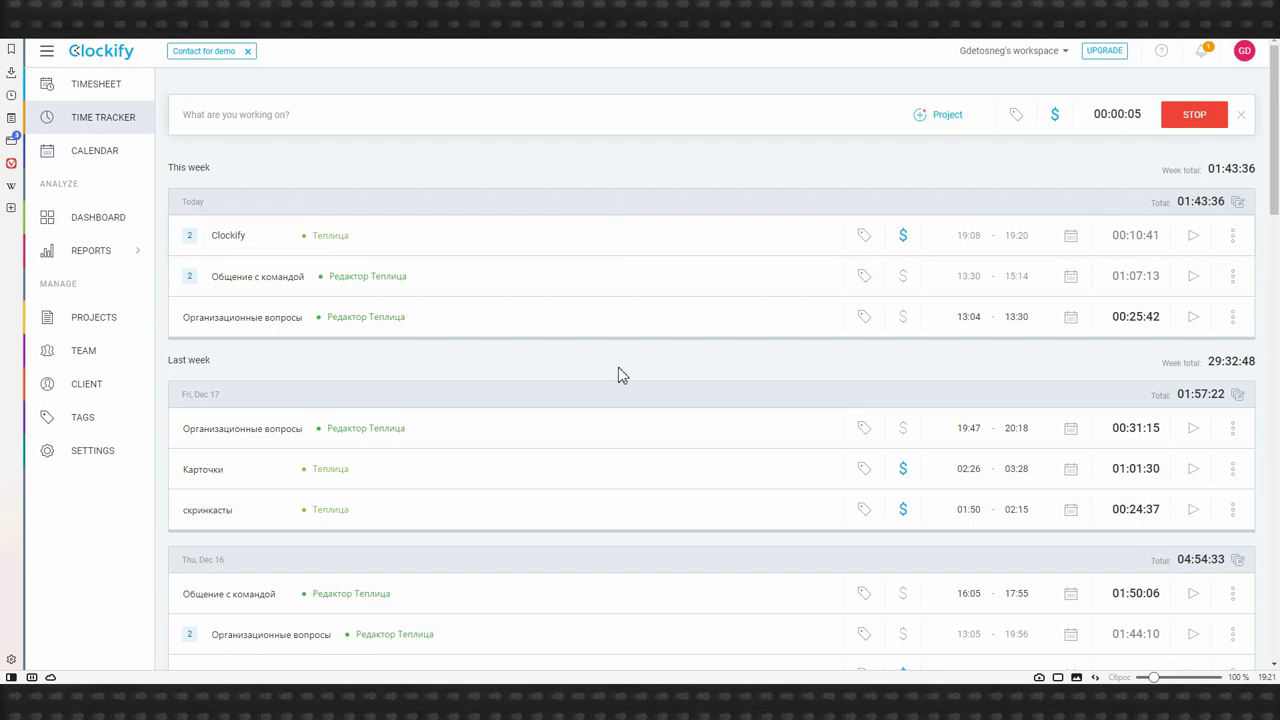
# - View the dashboard and the weekly report of hours, then return to the Time Tracker
pyautogui.click(101, 218)
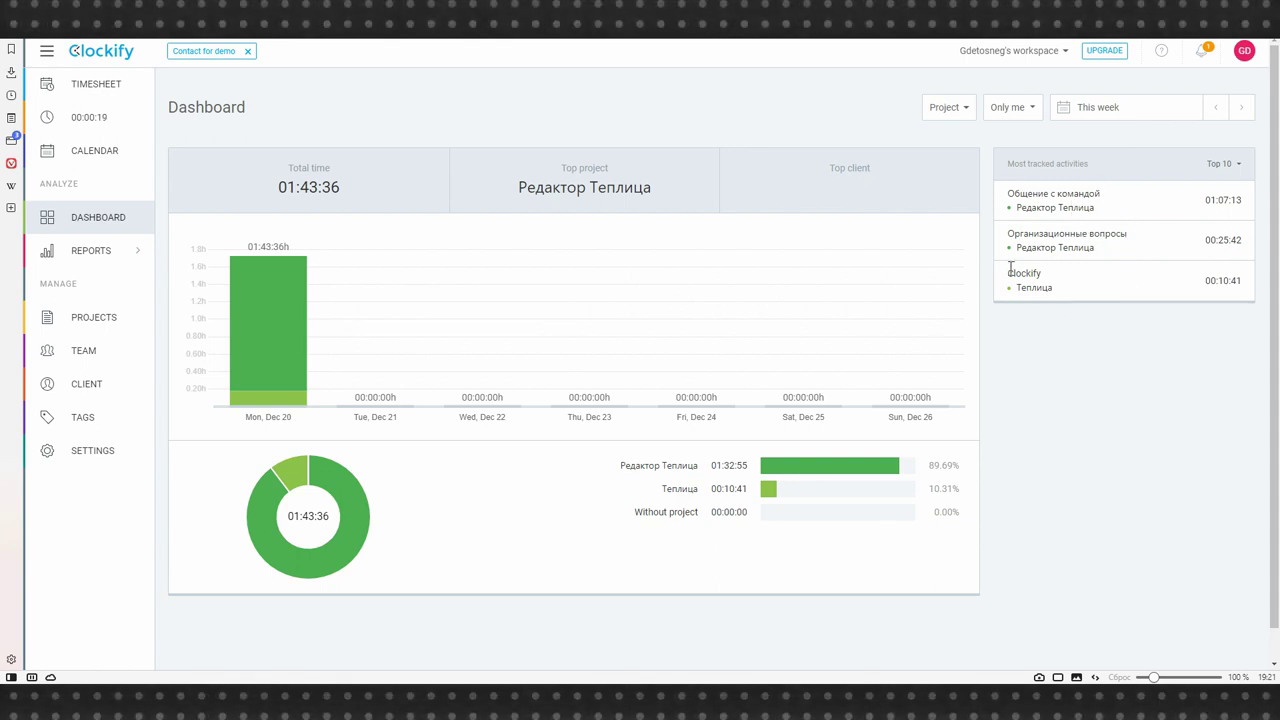
pyautogui.moveTo(88, 256)
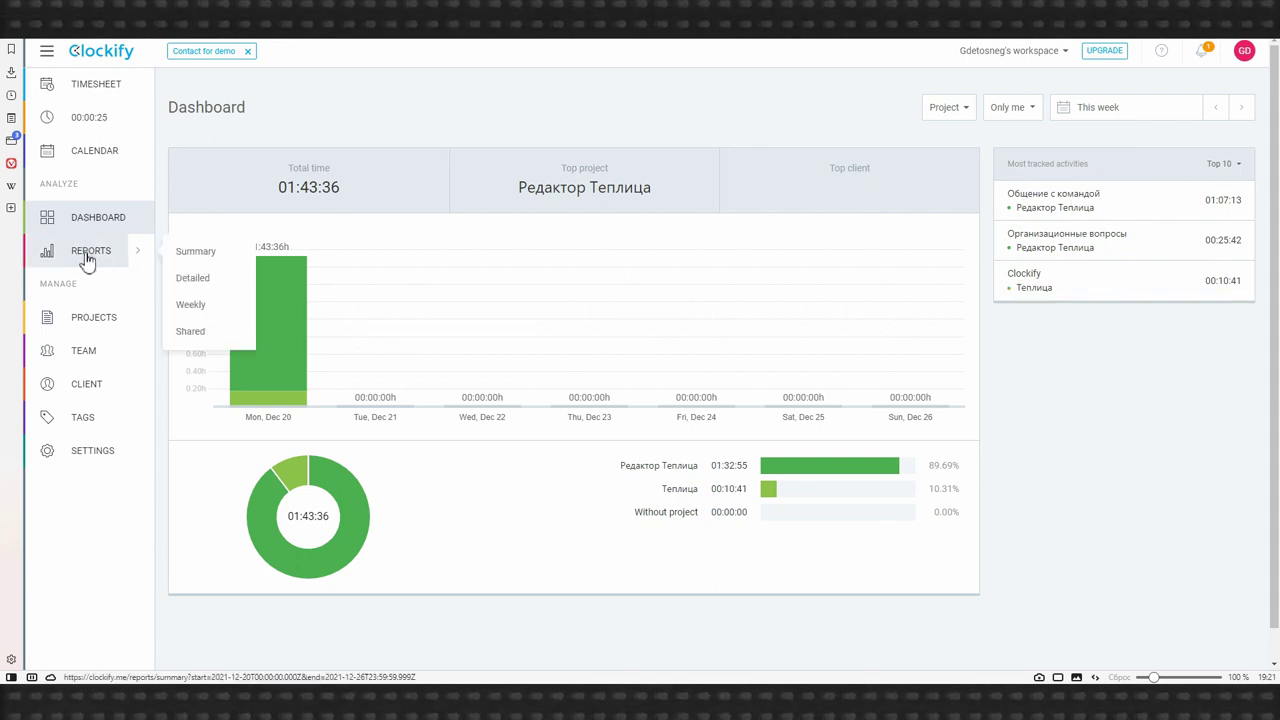
pyautogui.click(207, 303)
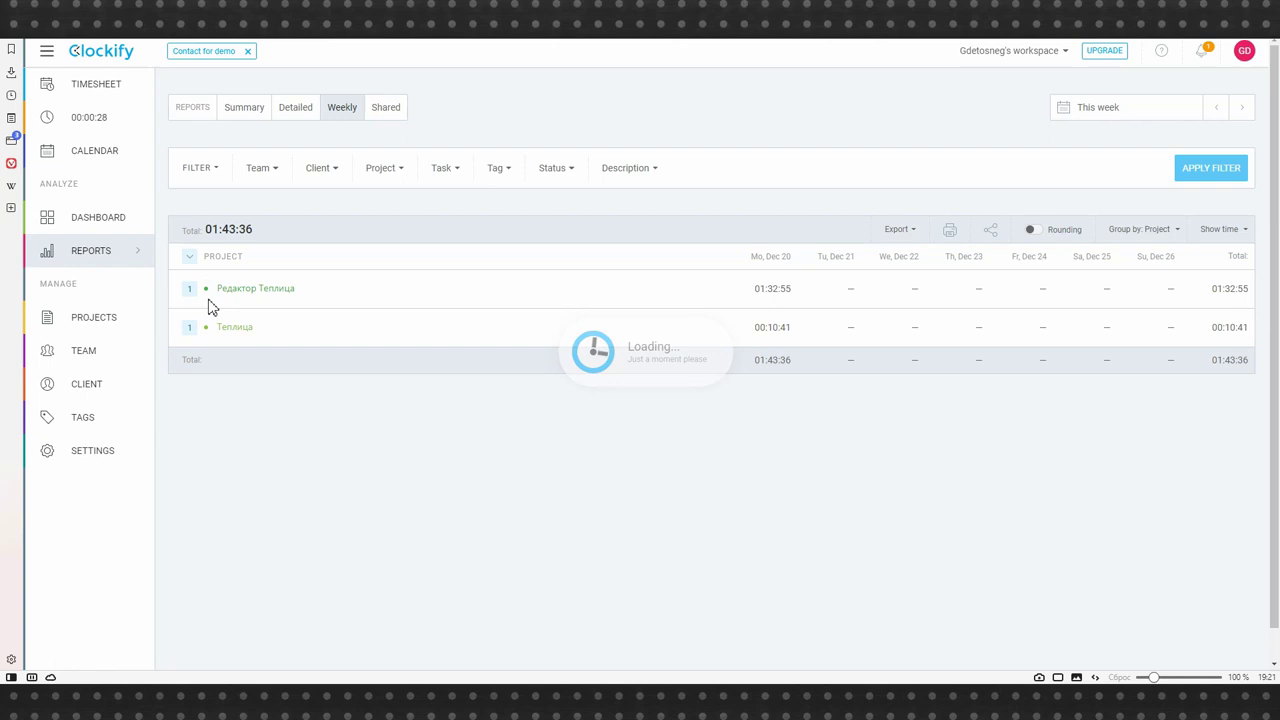
pyautogui.click(95, 120)
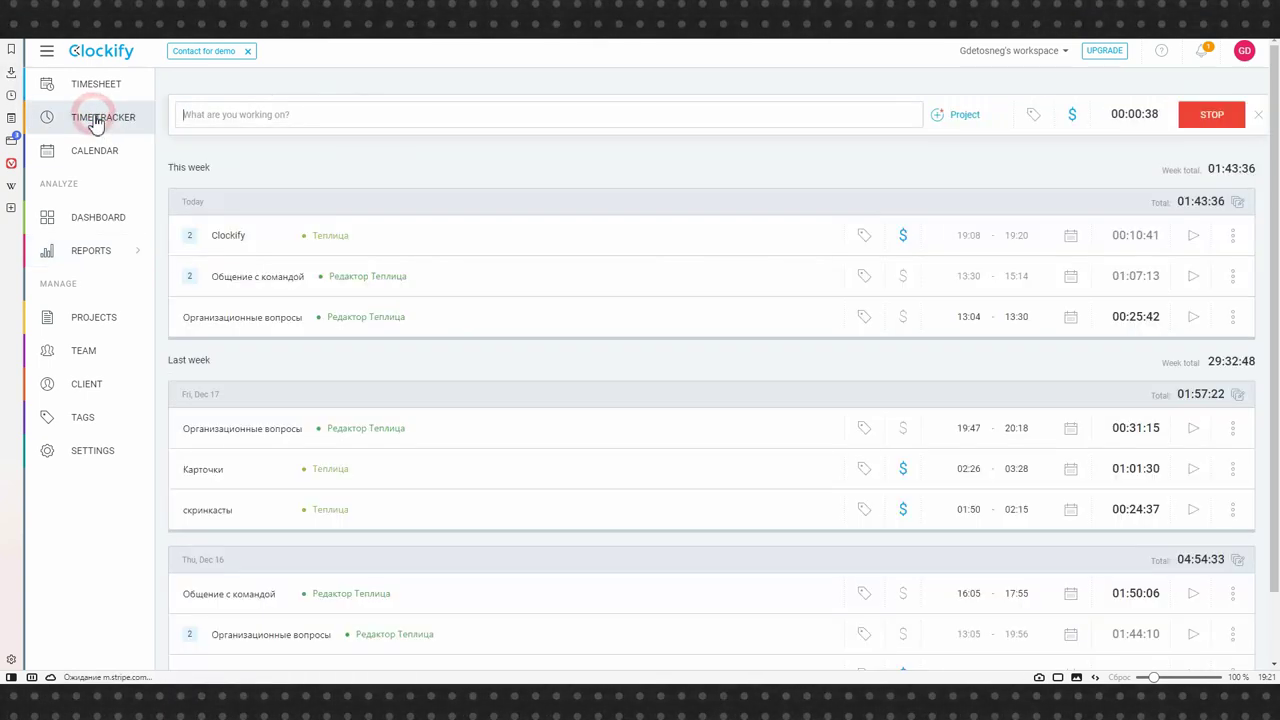
# - Try the descriptions 'do' and 'плаги' in the What are you working on field
pyautogui.click(292, 112)
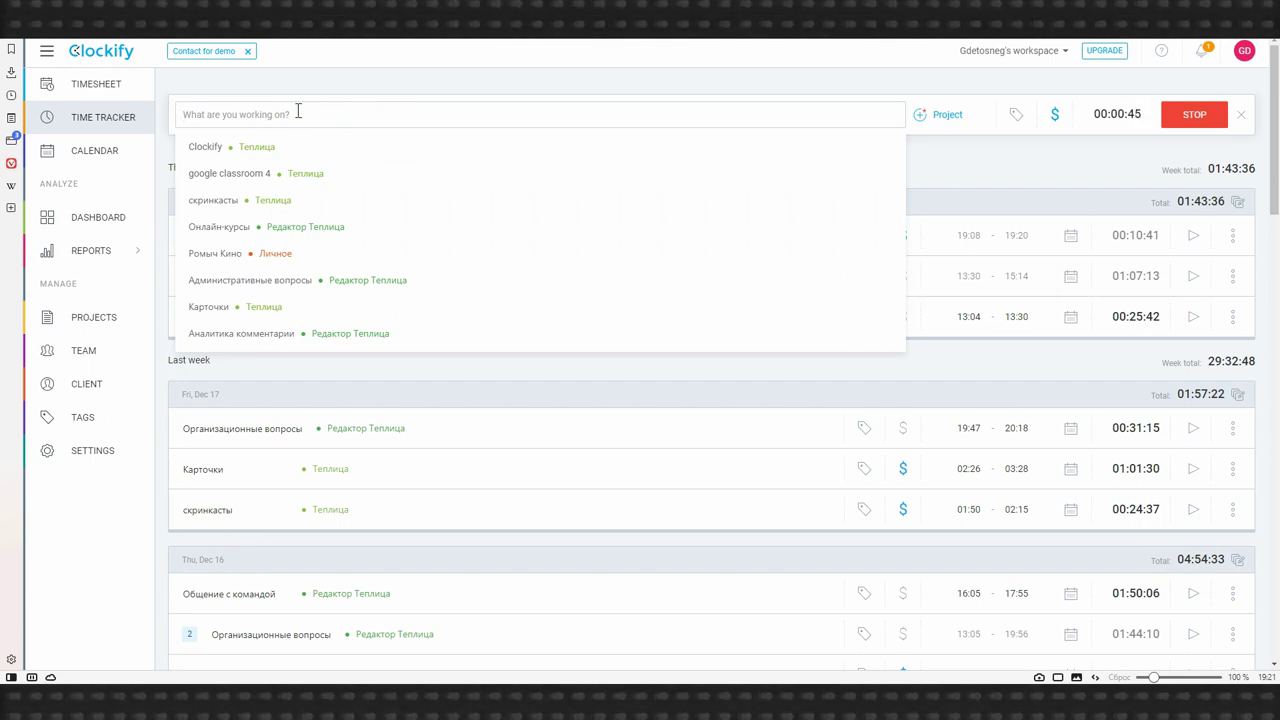
pyautogui.write('dona')
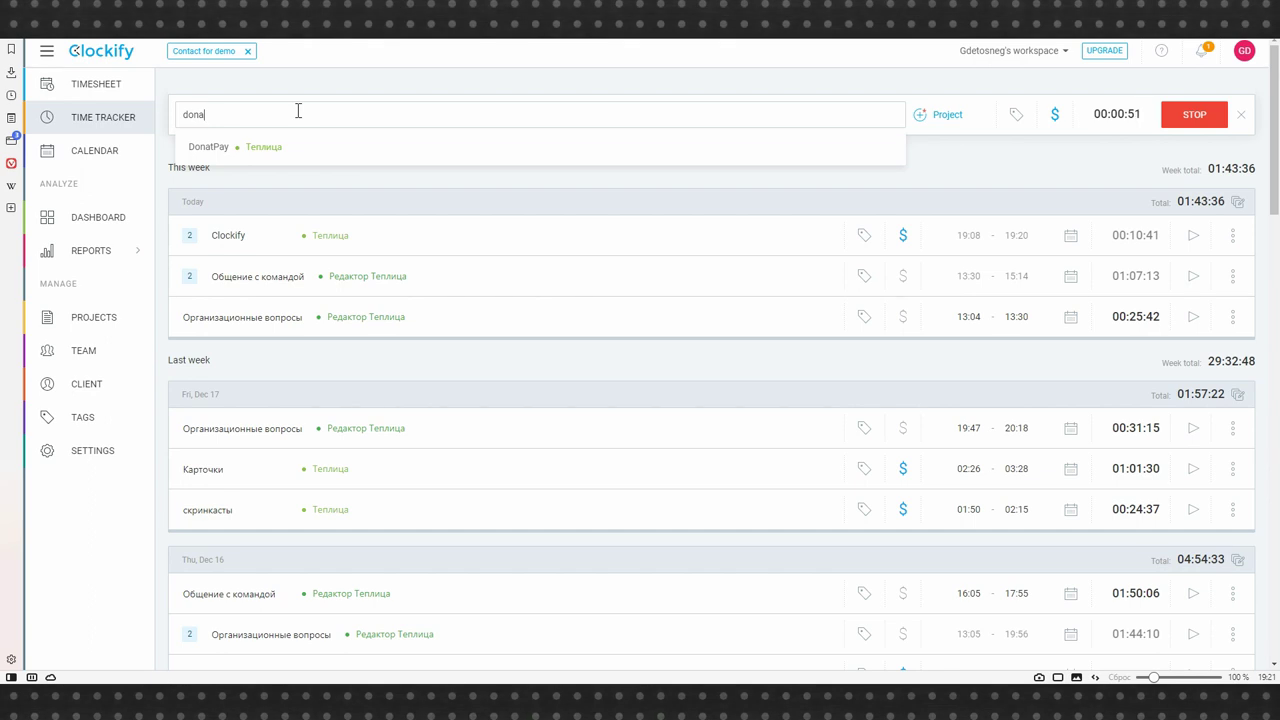
pyautogui.press('BackSpace')
pyautogui.press('BackSpace')
pyautogui.press('BackSpace')
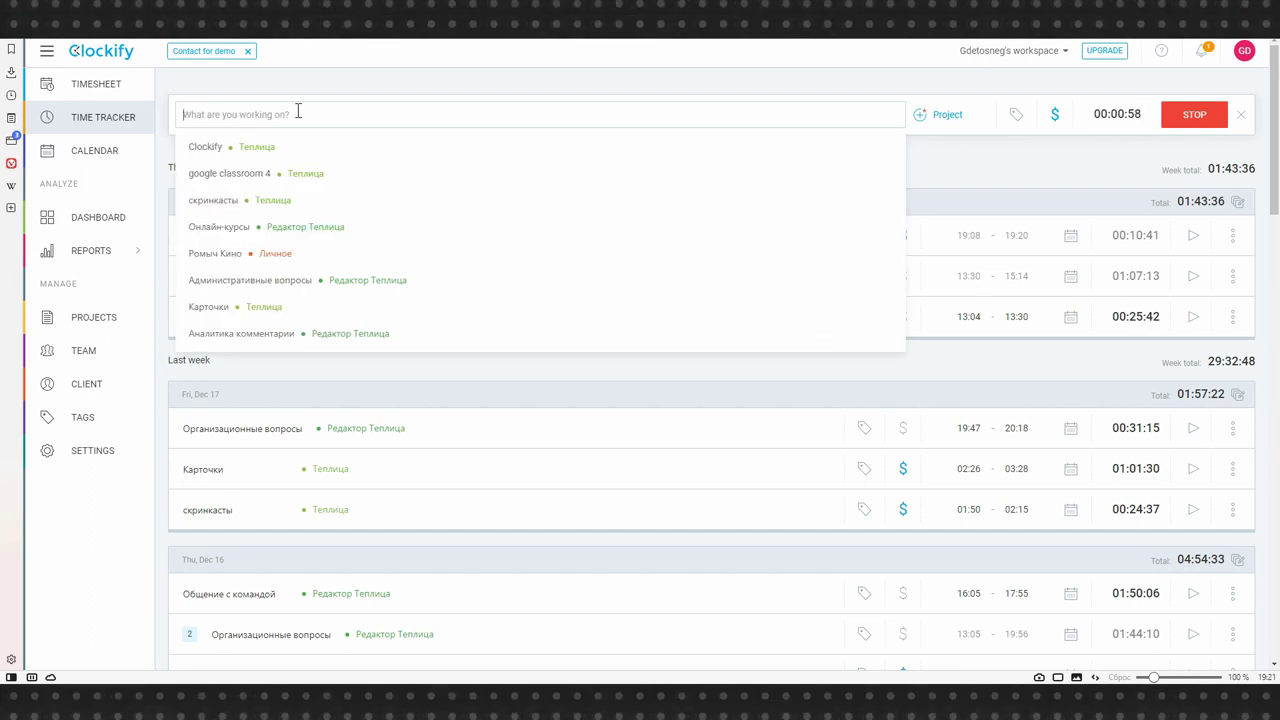
pyautogui.write('плаги')
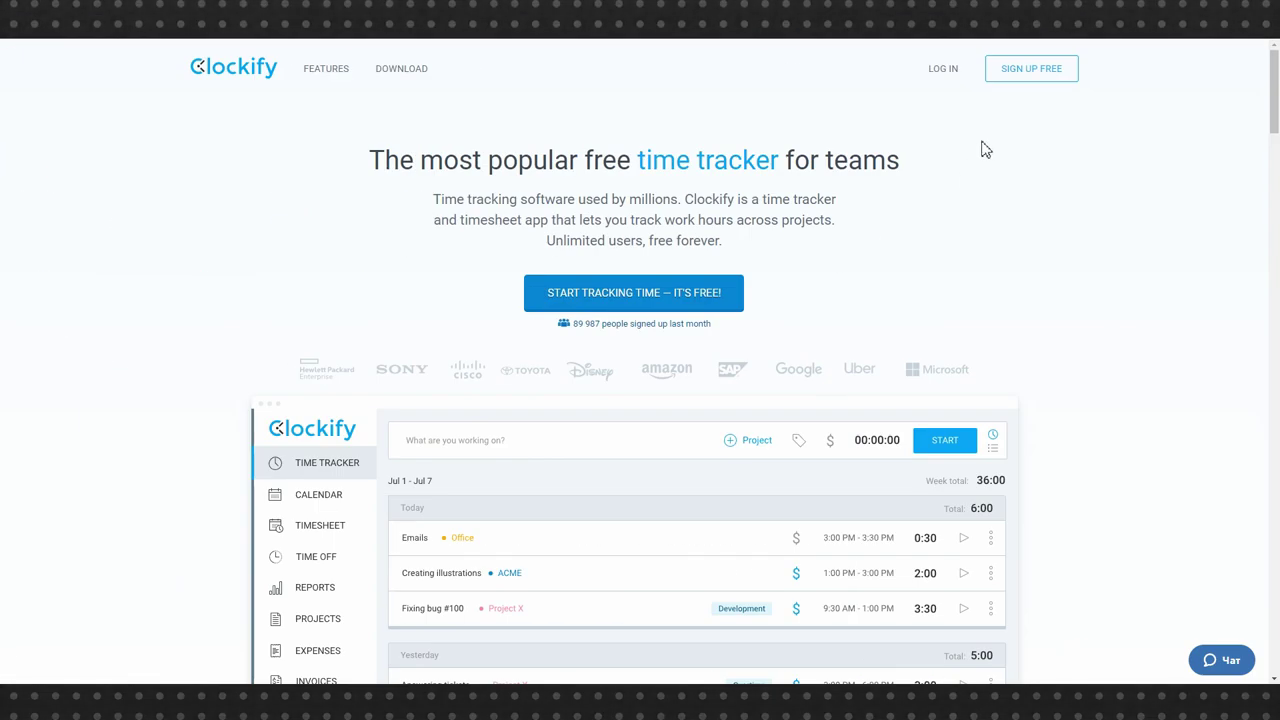
# - Sign up for a free Clockify account with an e-mail and password, declining to save the password
pyautogui.click(1026, 74)
pyautogui.click(638, 357)
pyautogui.press('Tab')
pyautogui.write('123456')
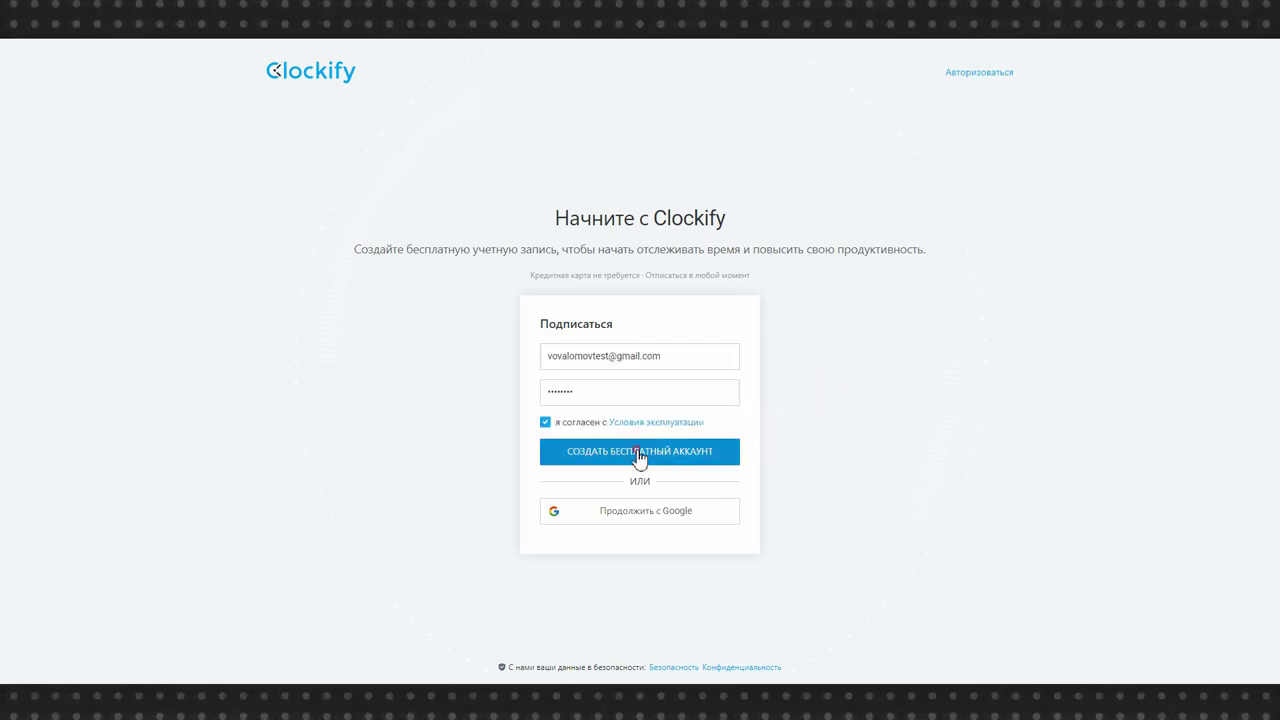
pyautogui.click(640, 462)
pyautogui.click(1195, 246)
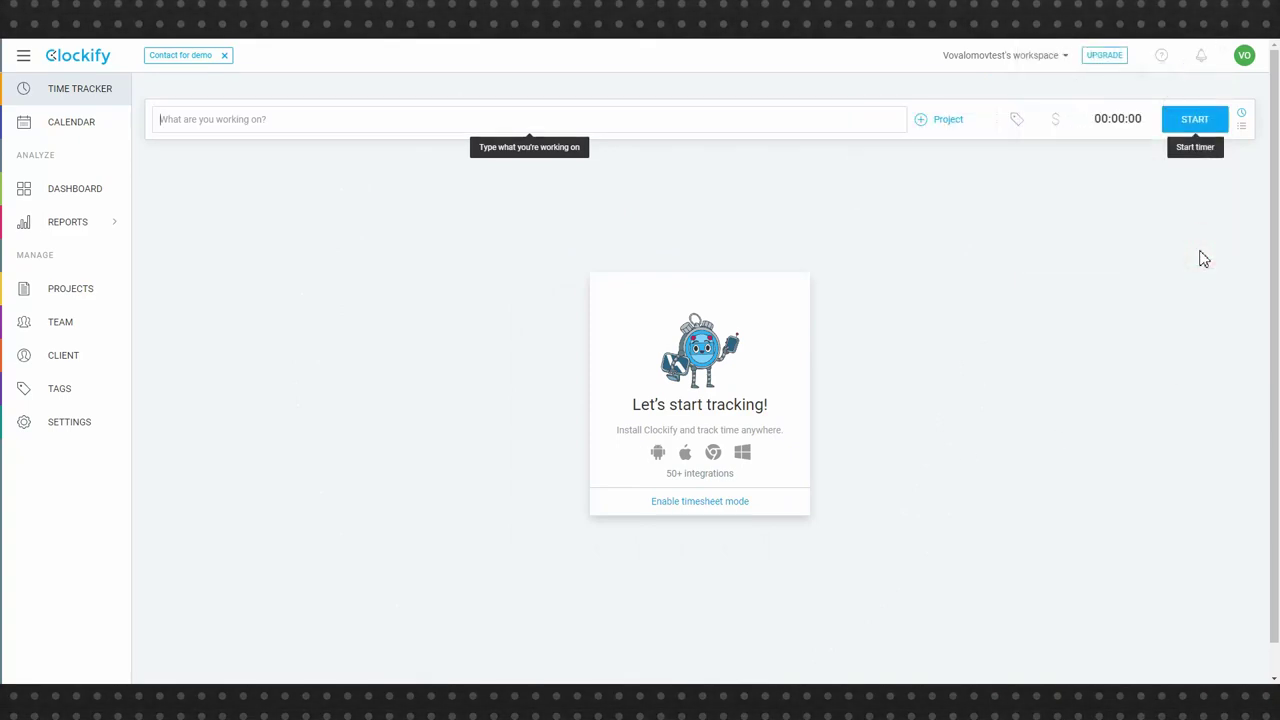
# - Describe the new entry as 'clockify' and bring up the Create new project form
pyautogui.click(321, 129)
pyautogui.write('clockify')
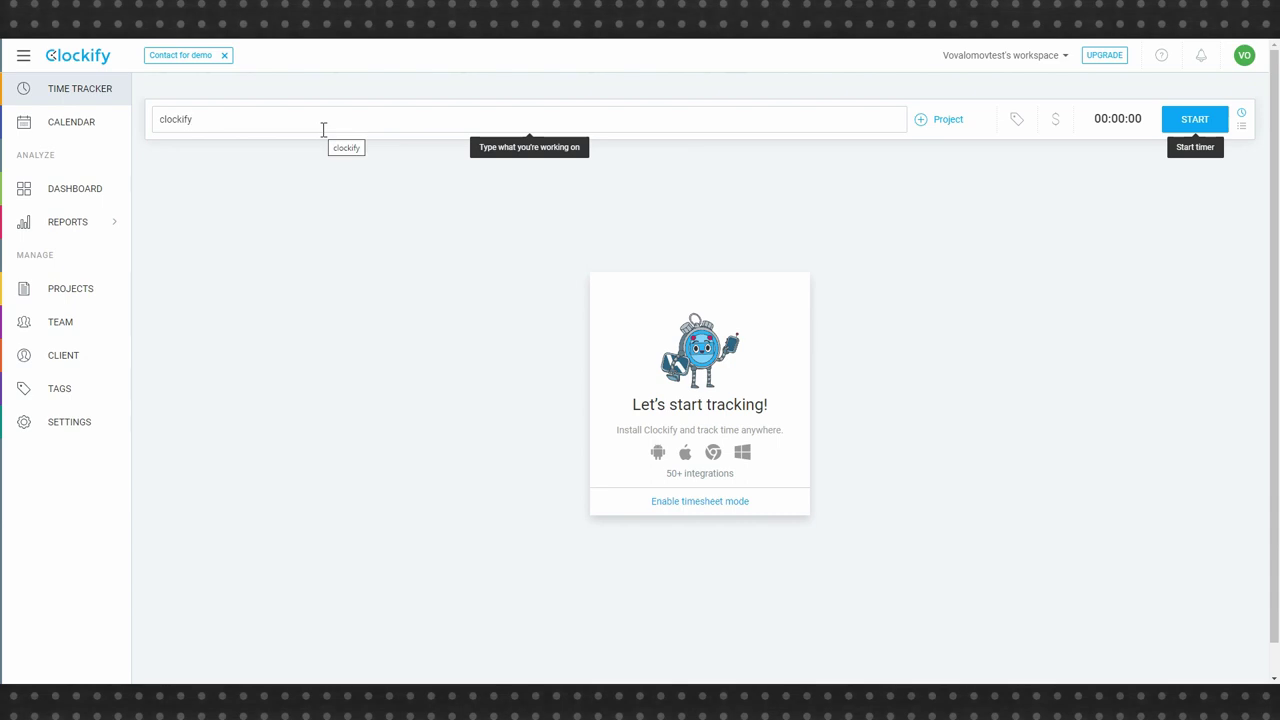
pyautogui.click(946, 122)
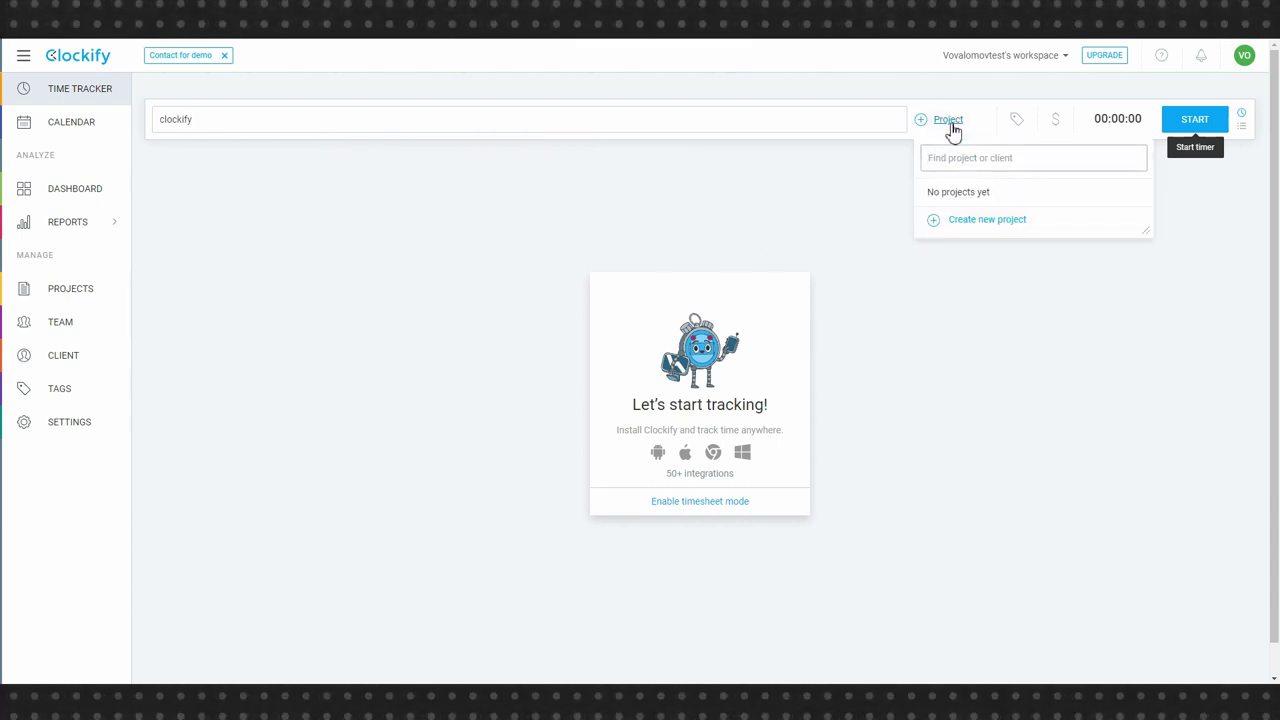
pyautogui.click(987, 221)
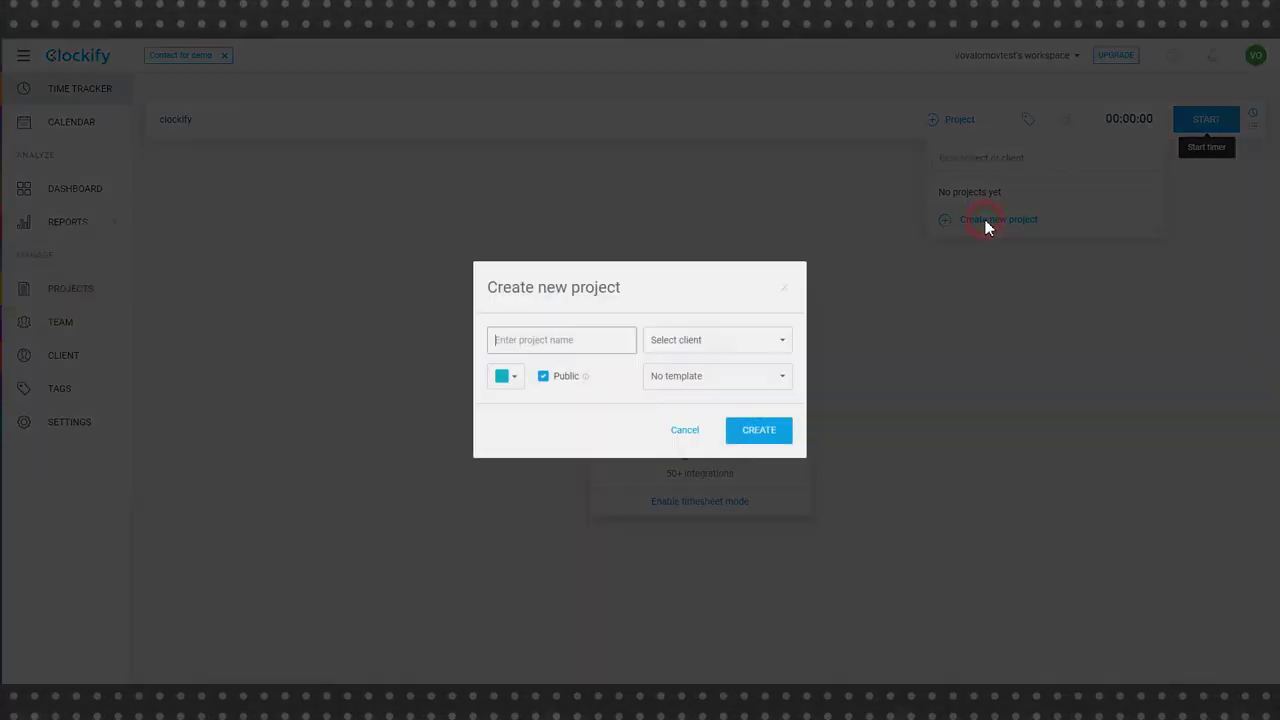
# - Name the new project Скринкасты, converting the Latin-layout typing into Cyrillic
pyautogui.click(542, 343)
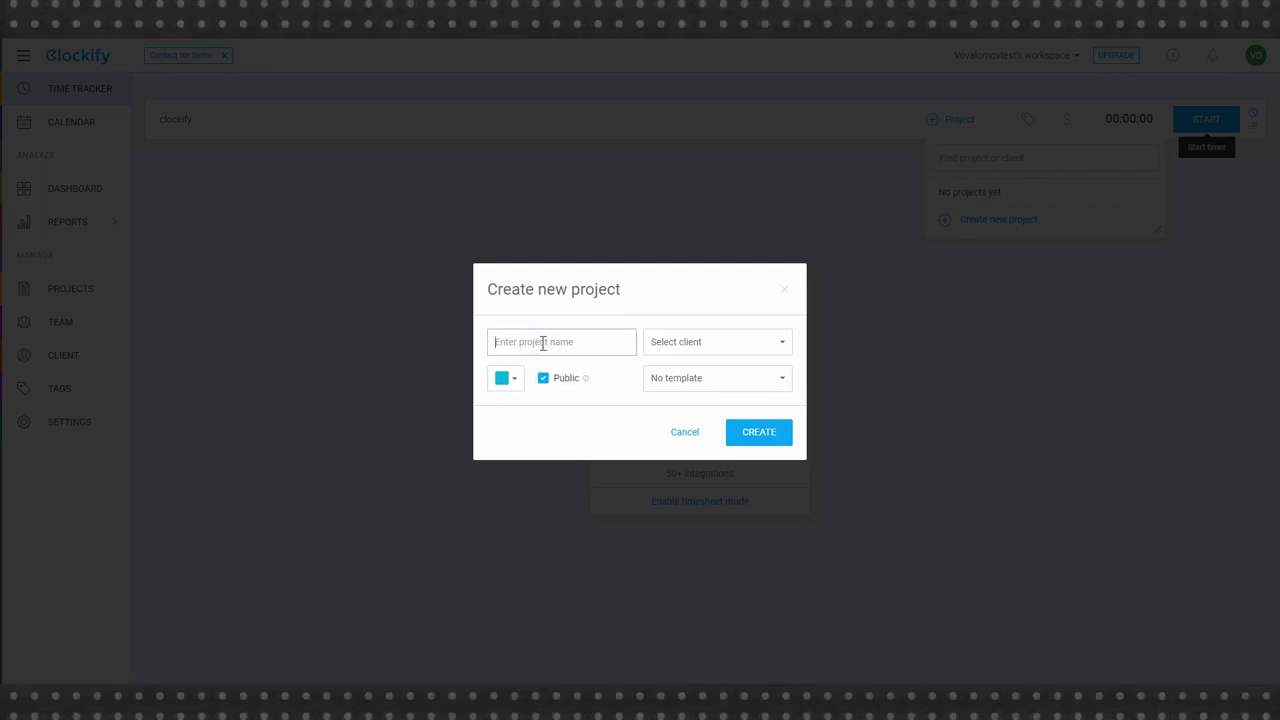
pyautogui.write('Crhbyrfcns')
pyautogui.press('Pause')
pyautogui.press('Tab')
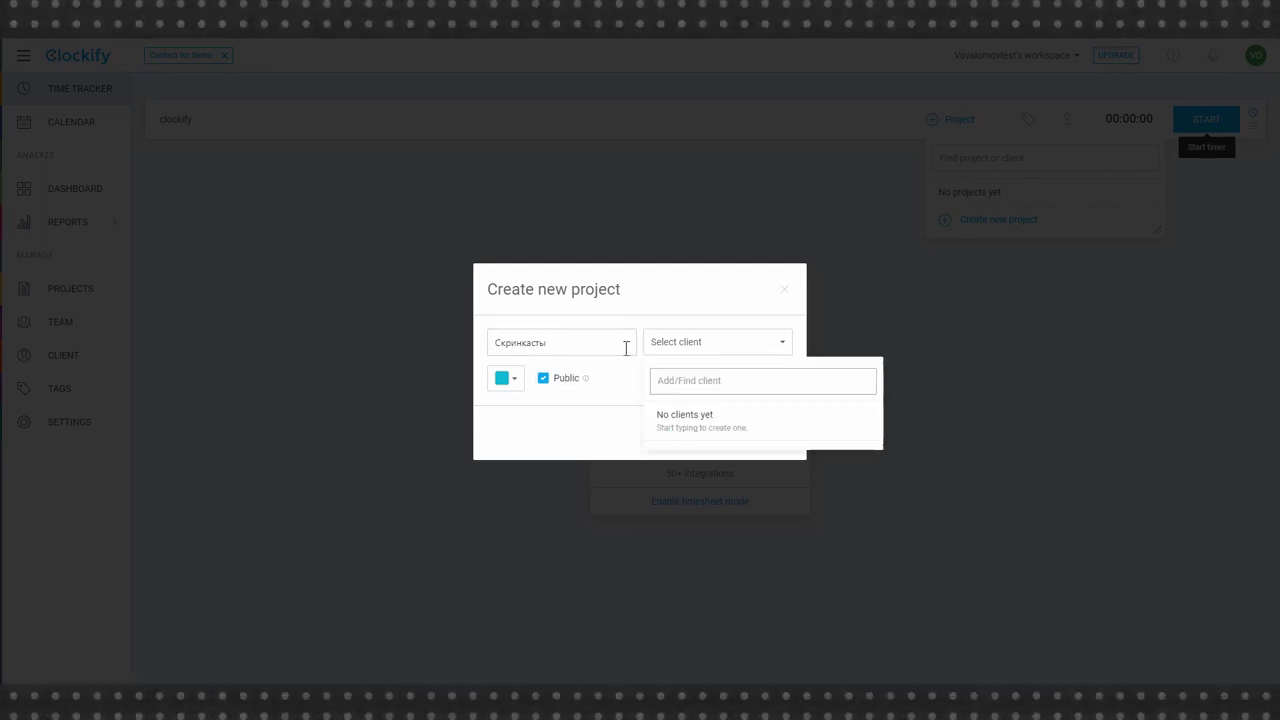
# - Create the new client Теплица for the project and create the Скринкасты project
pyautogui.click(677, 350)
pyautogui.click(678, 351)
pyautogui.write('Теплица')
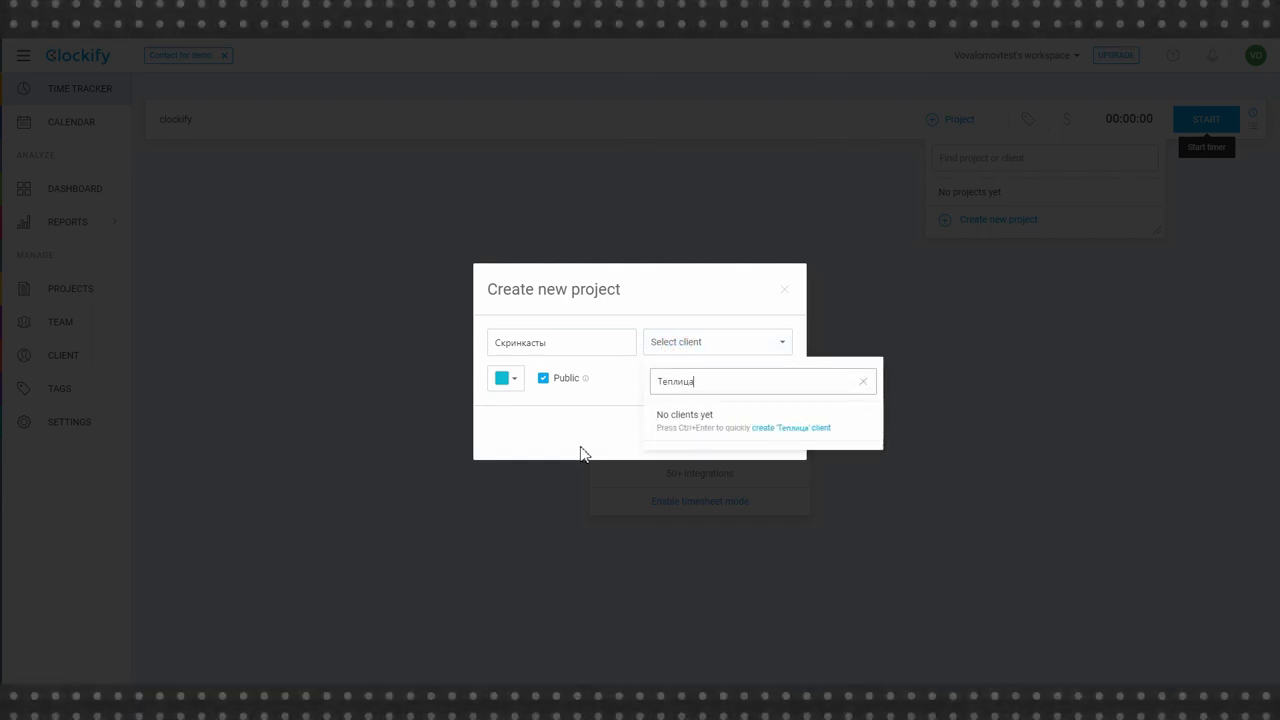
pyautogui.click(583, 451)
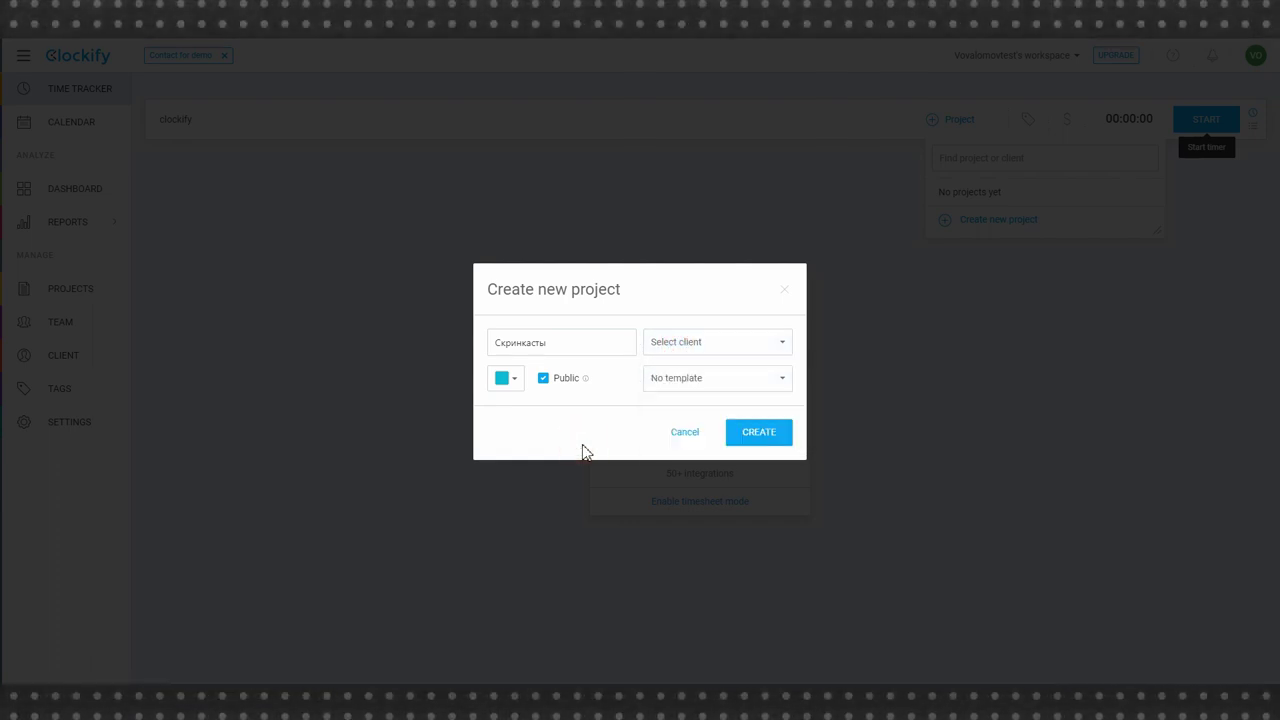
pyautogui.click(694, 343)
pyautogui.write('Теплица')
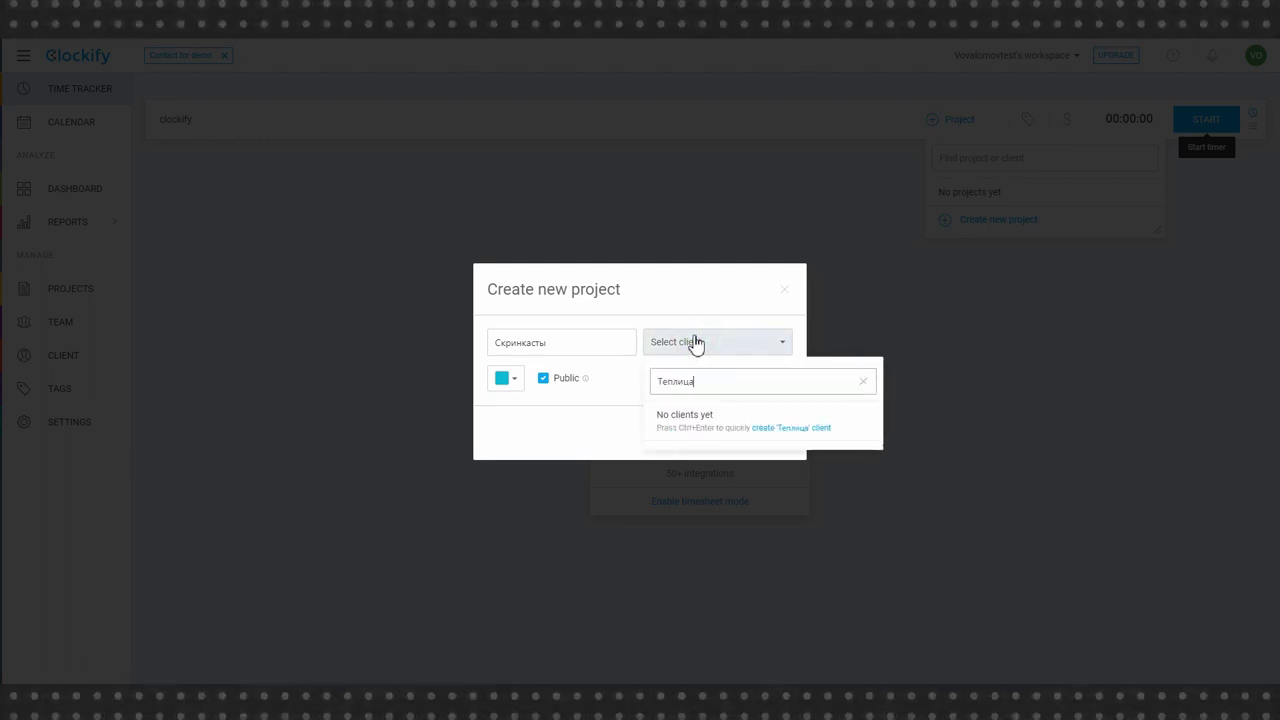
pyautogui.hotkey('ctrl', 'Return')
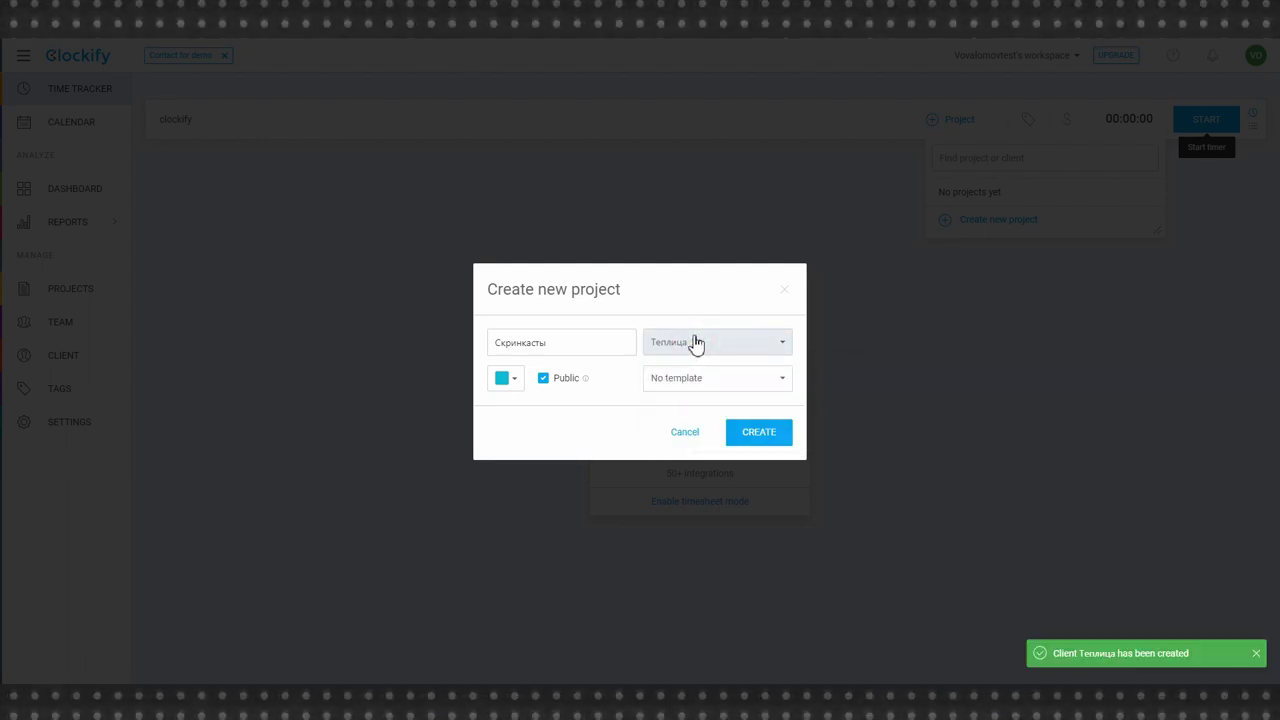
pyautogui.click(760, 434)
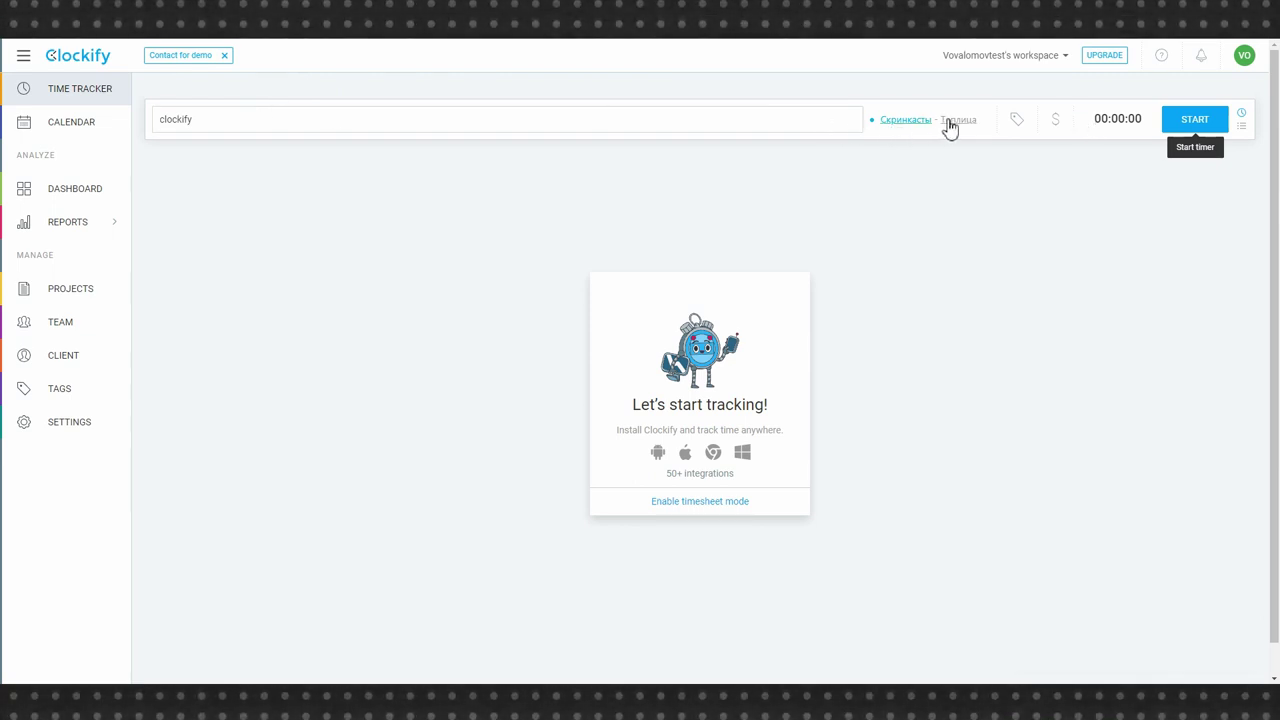
# - Time two short clockify entries of 5 and 4 seconds under Скринкасты – Теплица and expand the group
pyautogui.click(1176, 116)
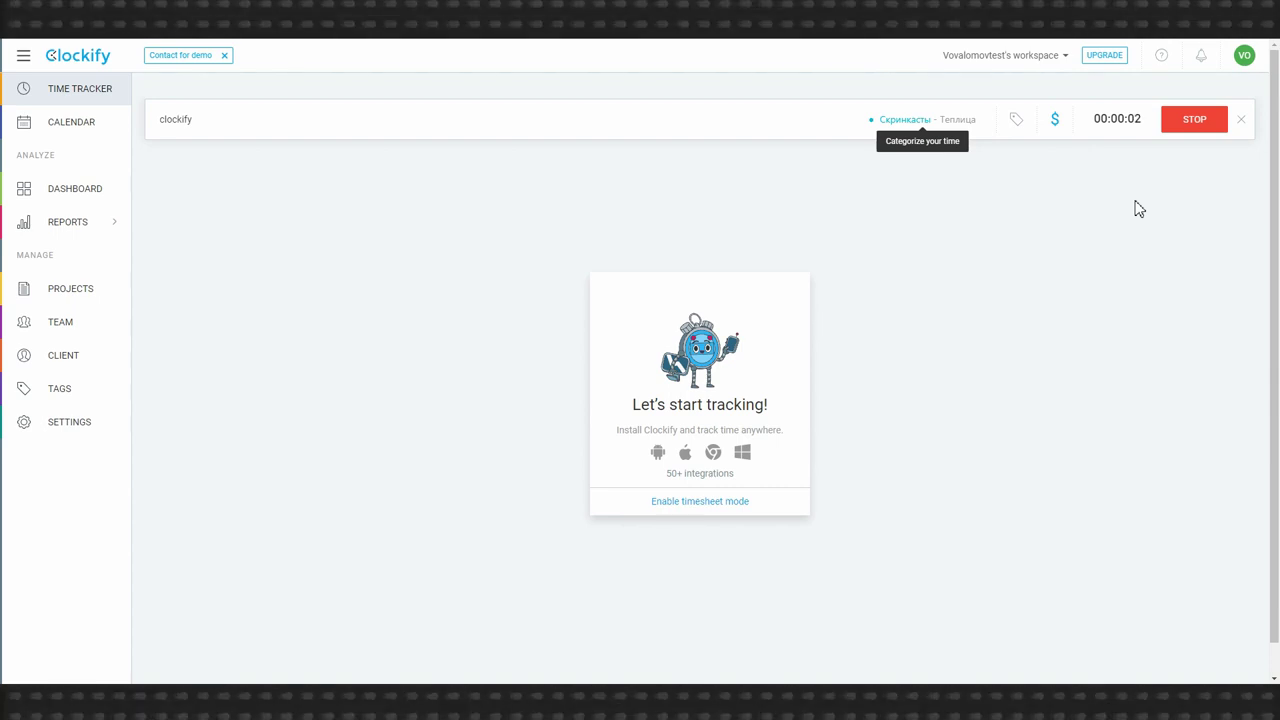
pyautogui.click(1192, 112)
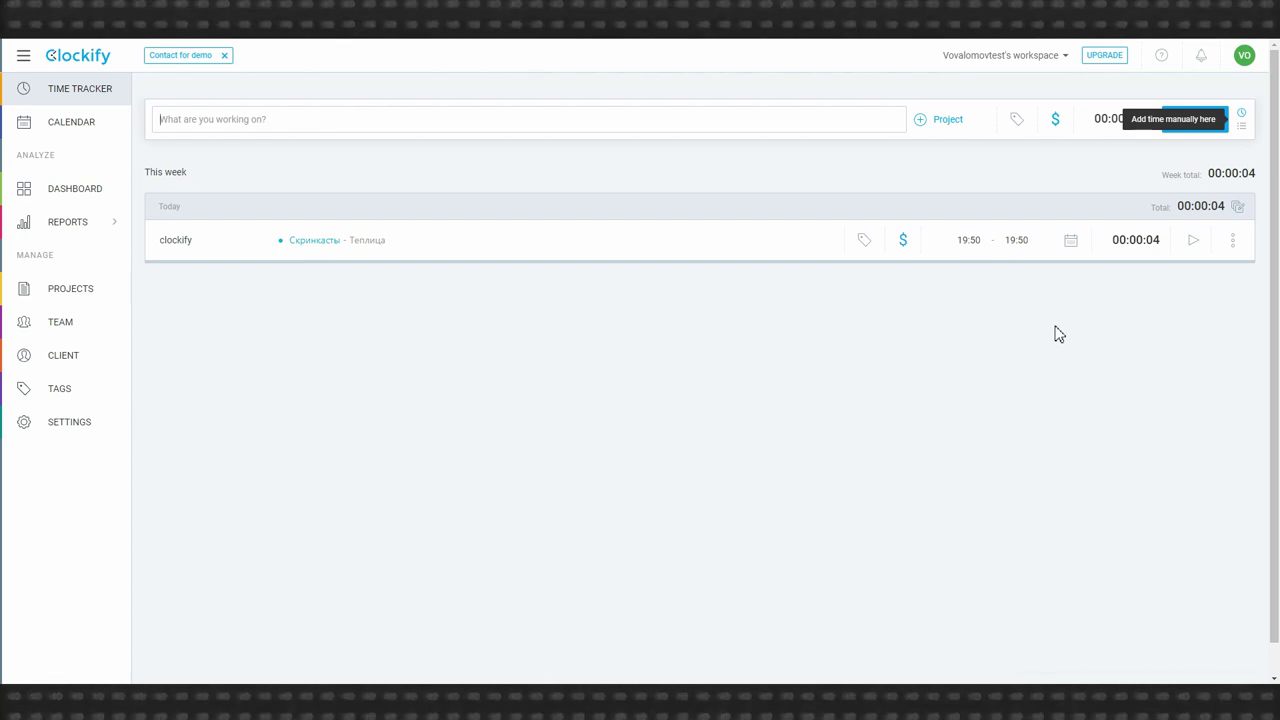
pyautogui.click(368, 116)
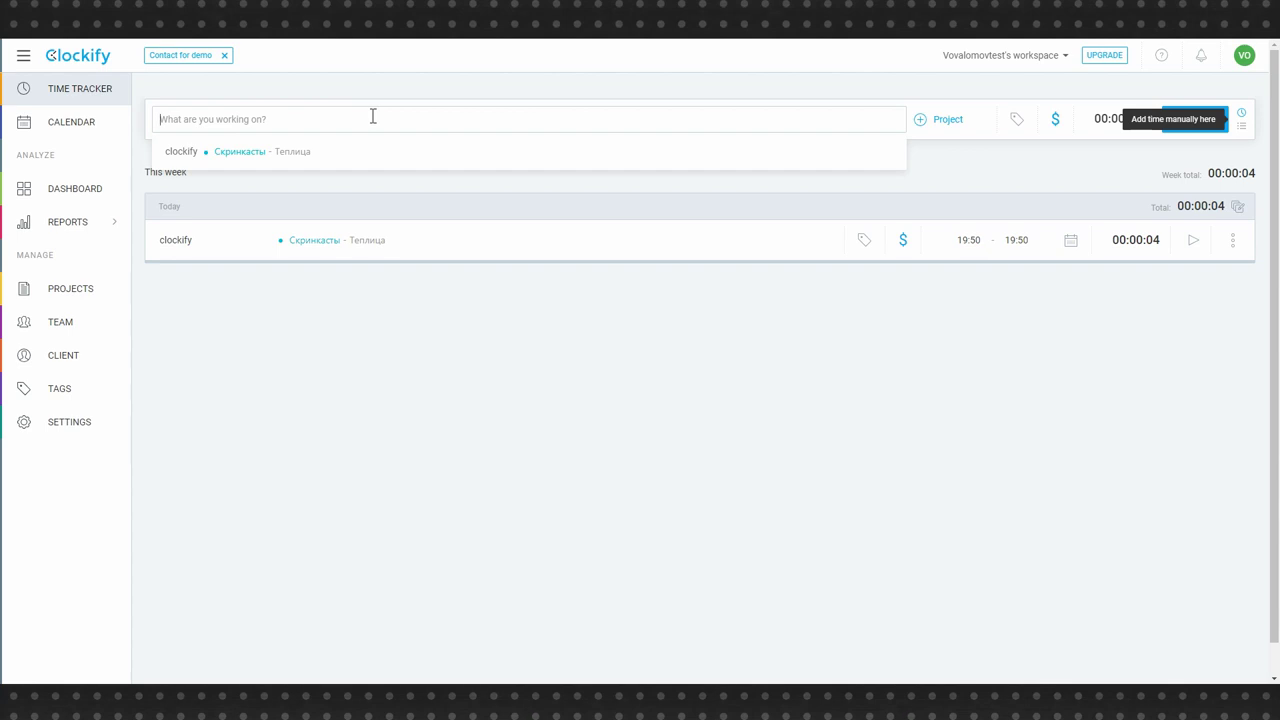
pyautogui.click(329, 148)
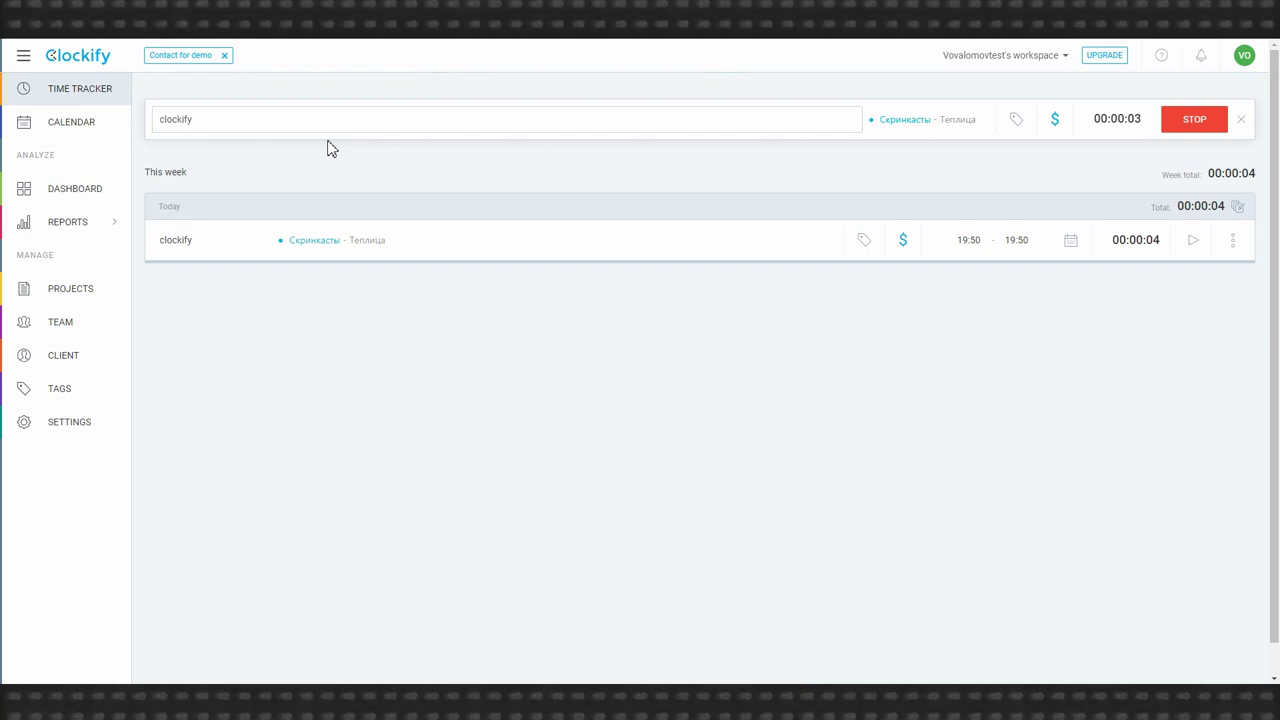
pyautogui.click(1196, 119)
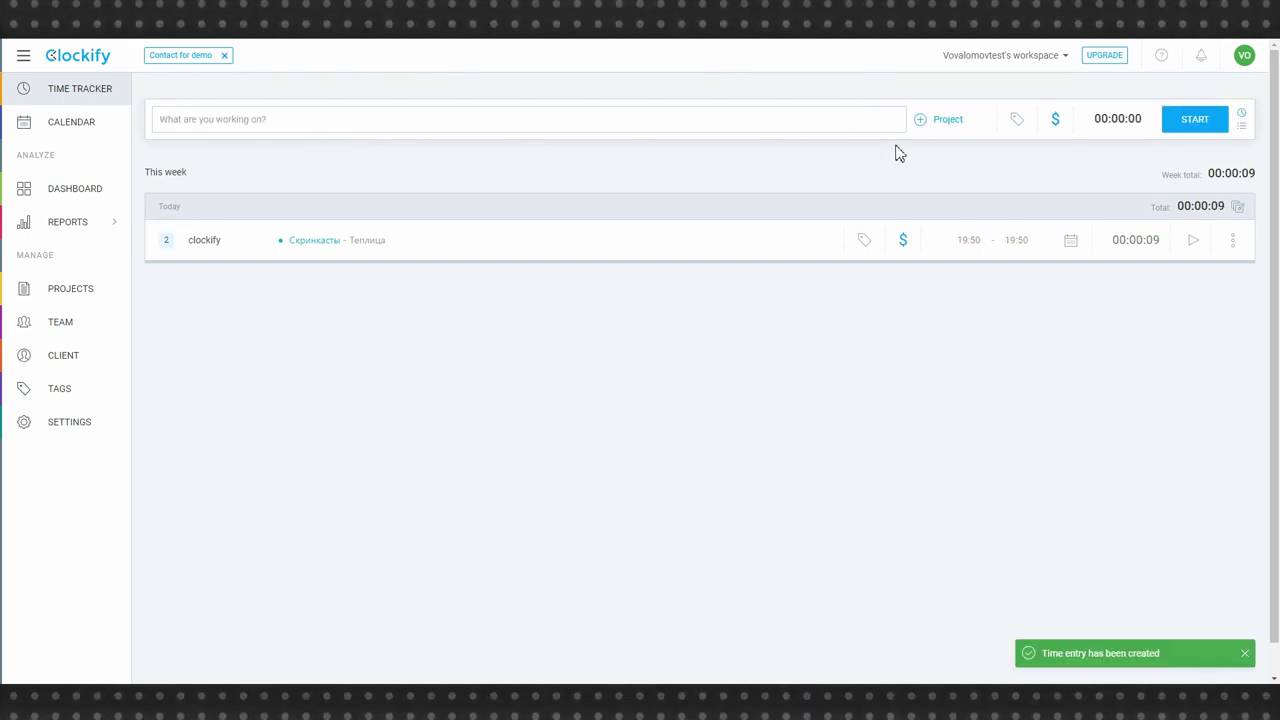
pyautogui.click(166, 241)
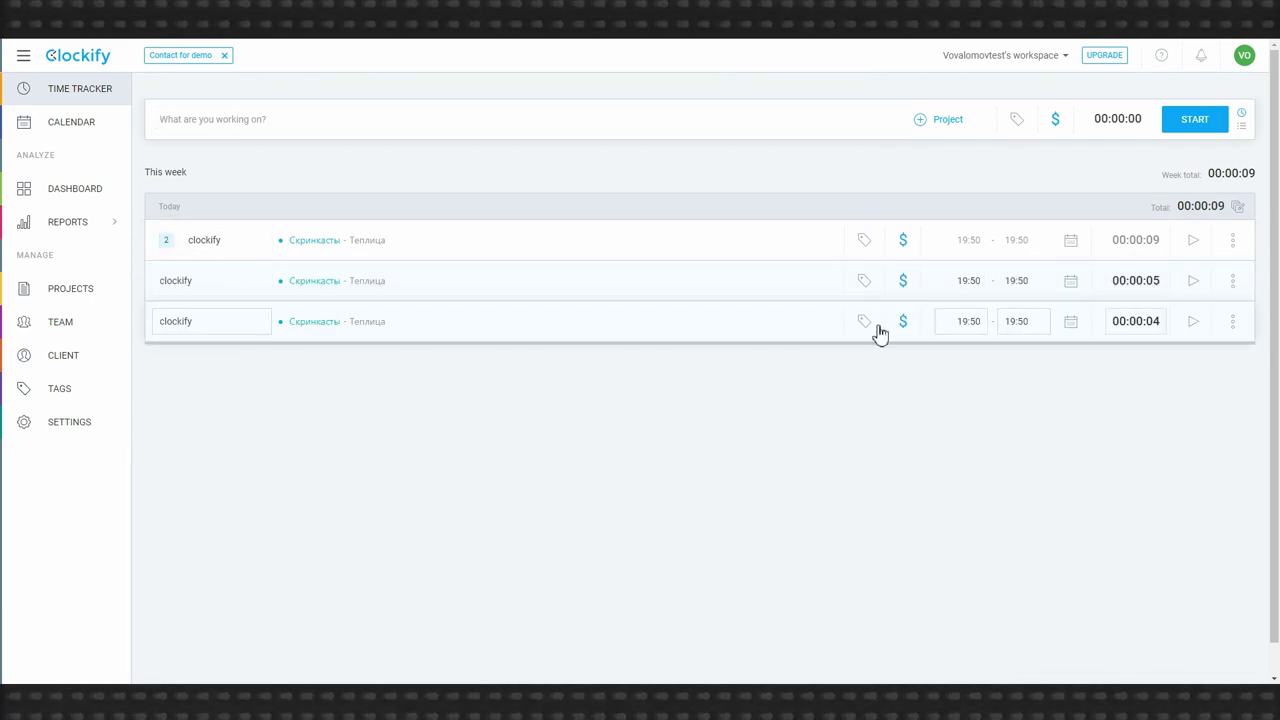
# - Change the 19:50 entry's start time to 18:50 so it lasts an hour
pyautogui.click(970, 321)
pyautogui.moveTo(985, 318); pyautogui.dragTo(944, 323)
pyautogui.write('1')
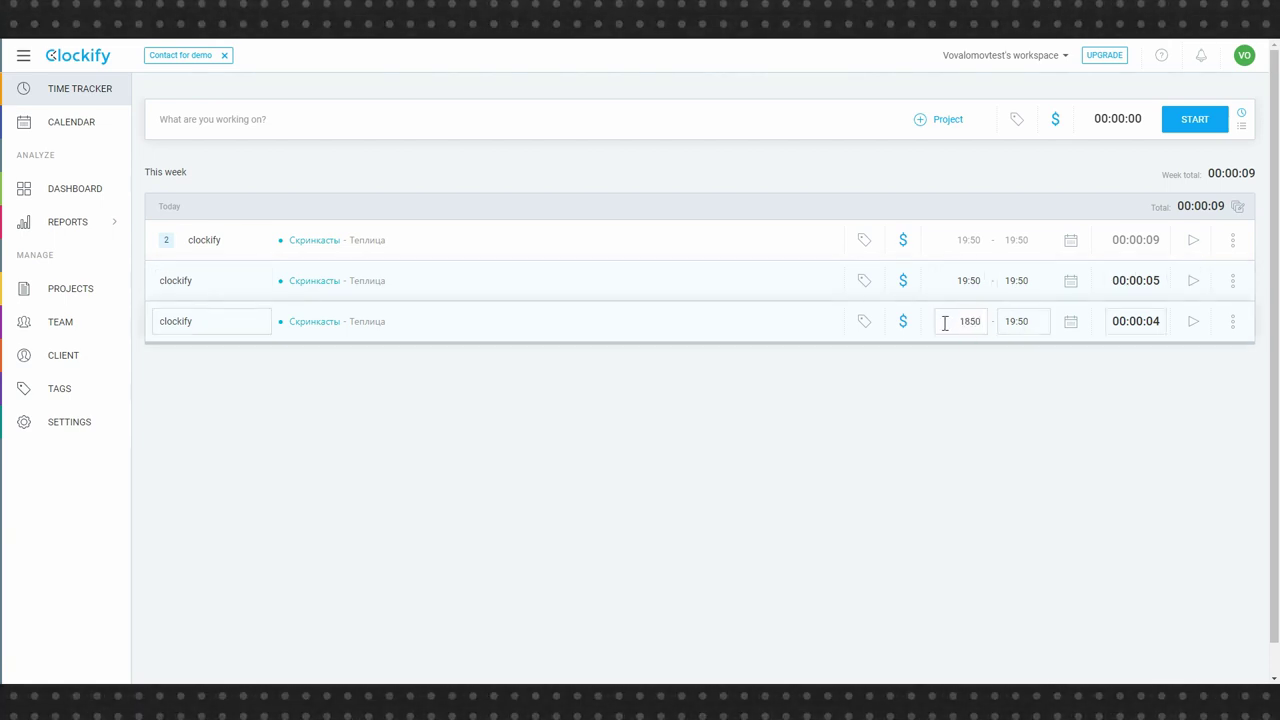
pyautogui.write('8:50')
pyautogui.press('Return')
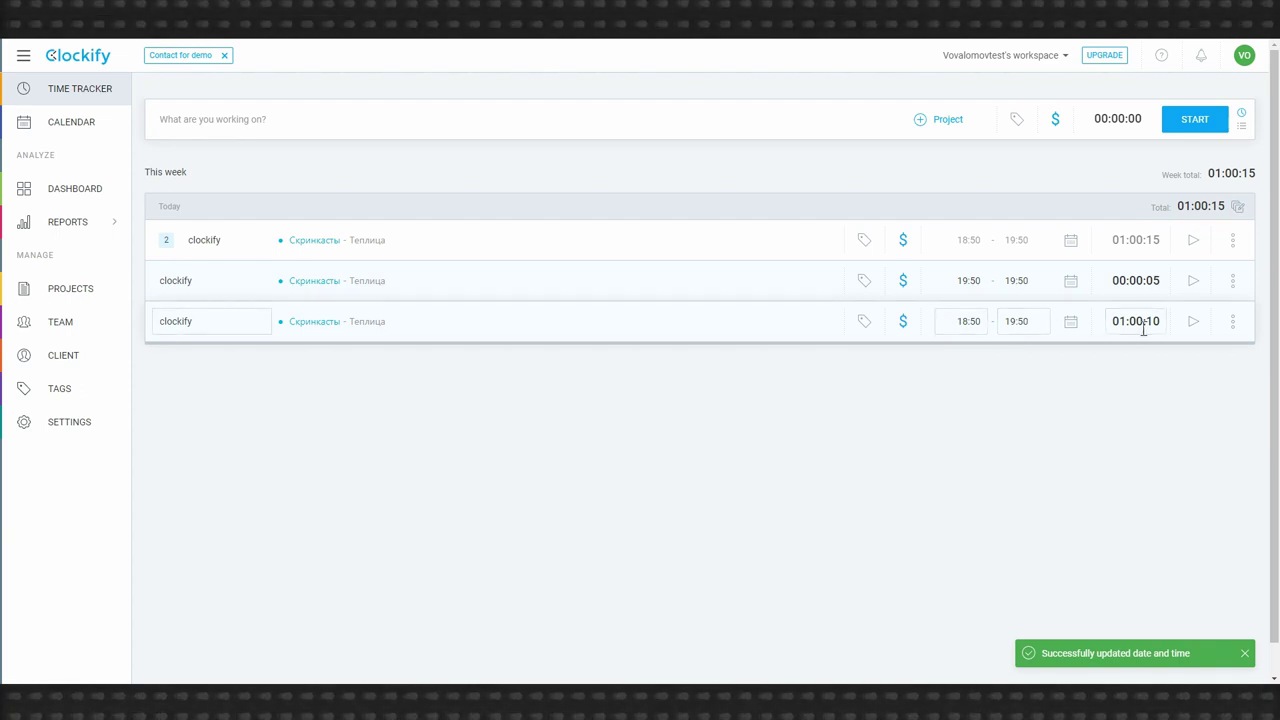
# - Log a 3-second clockify entry, then duplicate it and delete the duplicate
pyautogui.click(1194, 284)
pyautogui.click(1178, 128)
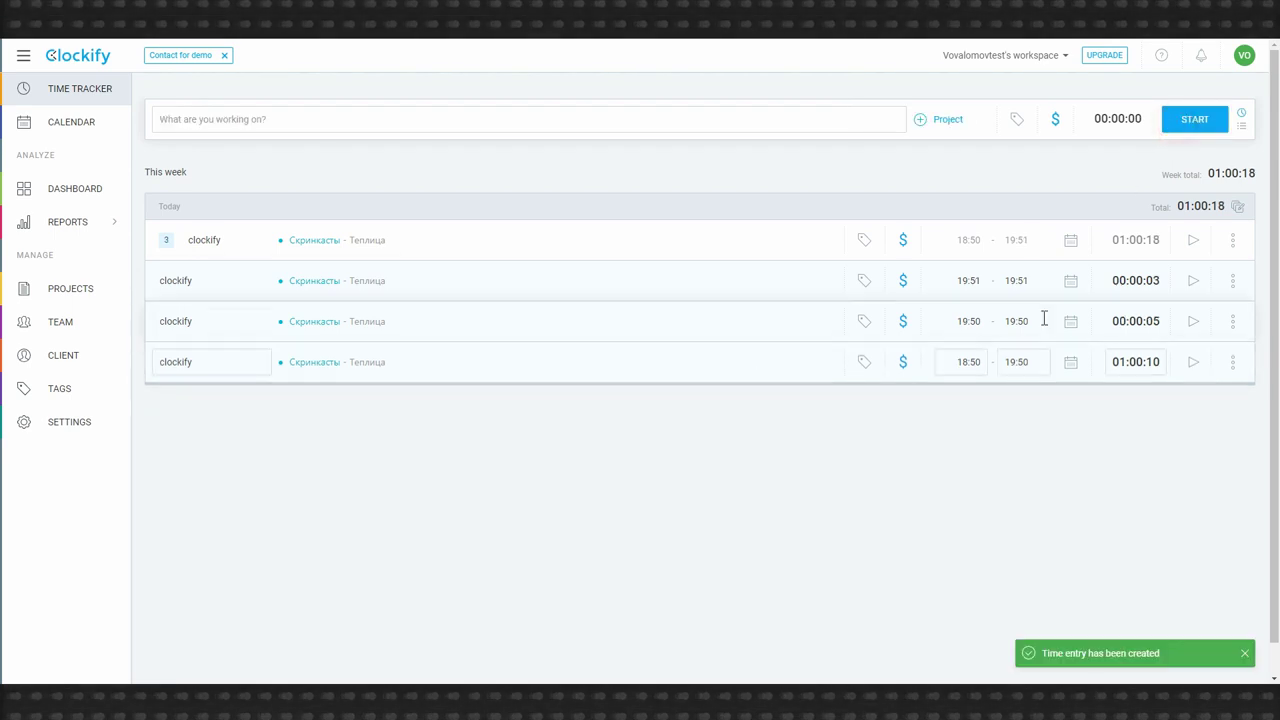
pyautogui.click(1237, 283)
pyautogui.click(1188, 318)
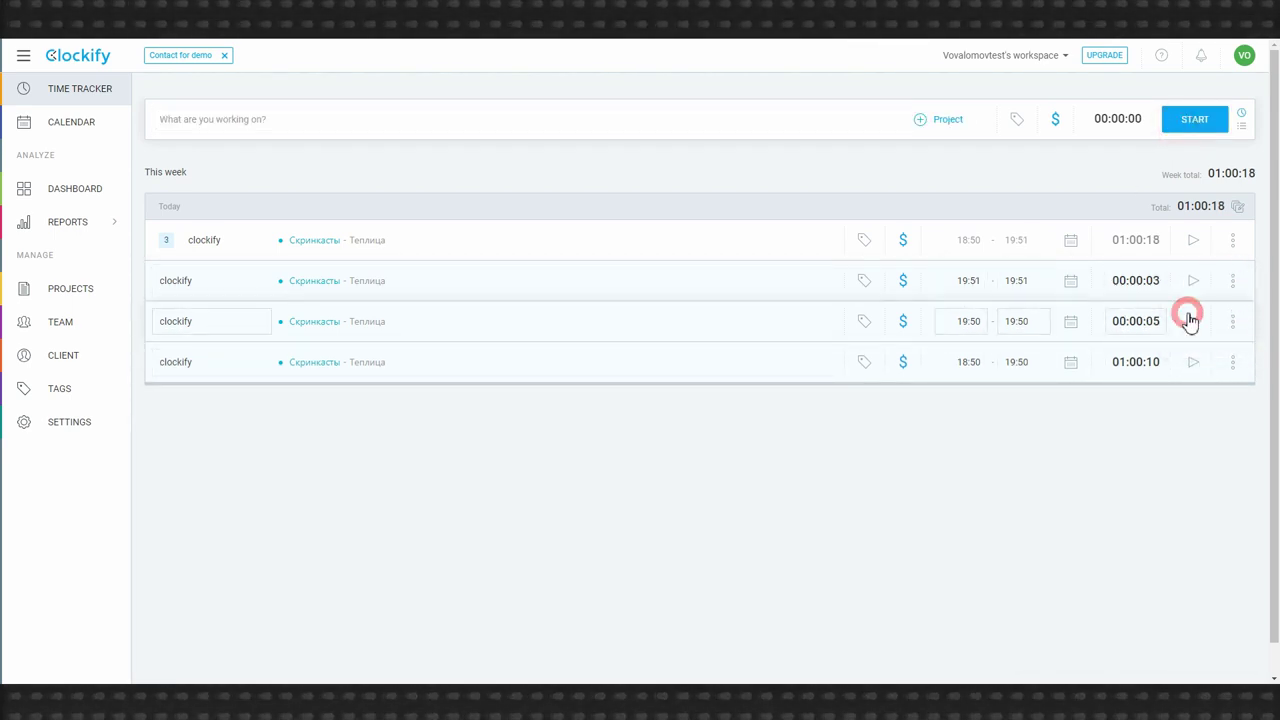
pyautogui.click(1231, 281)
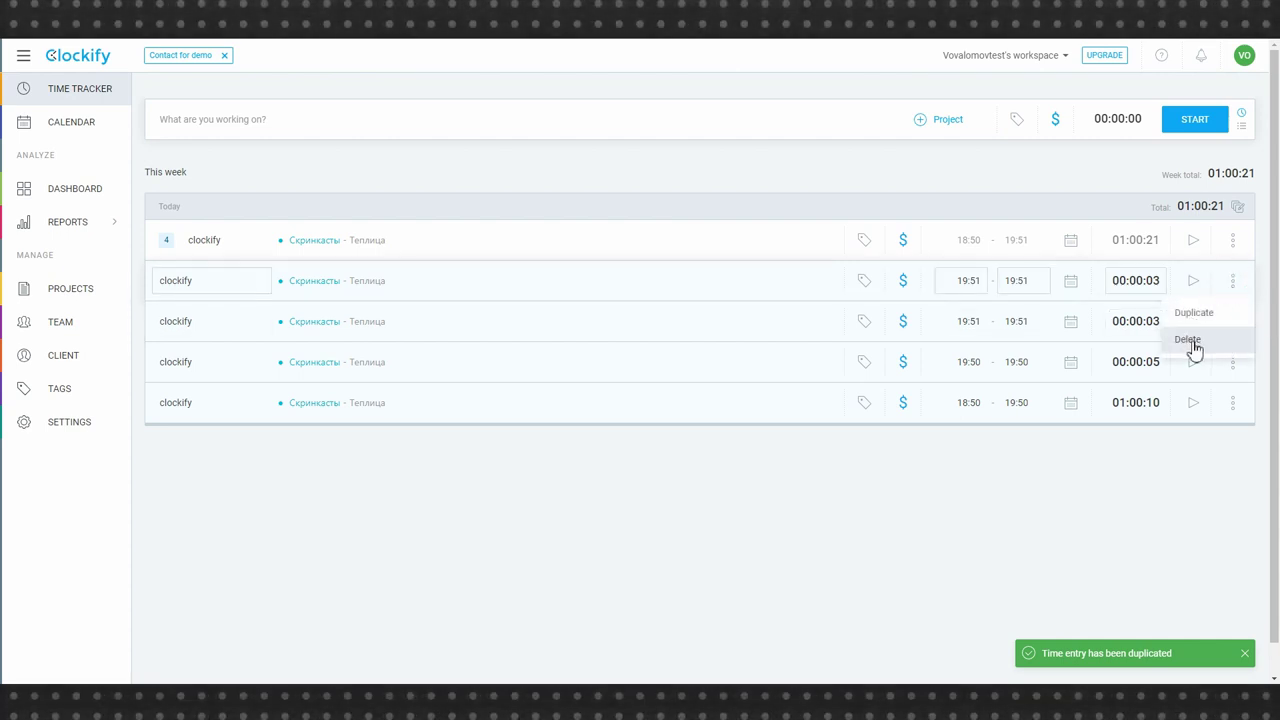
pyautogui.click(1189, 341)
pyautogui.click(762, 405)
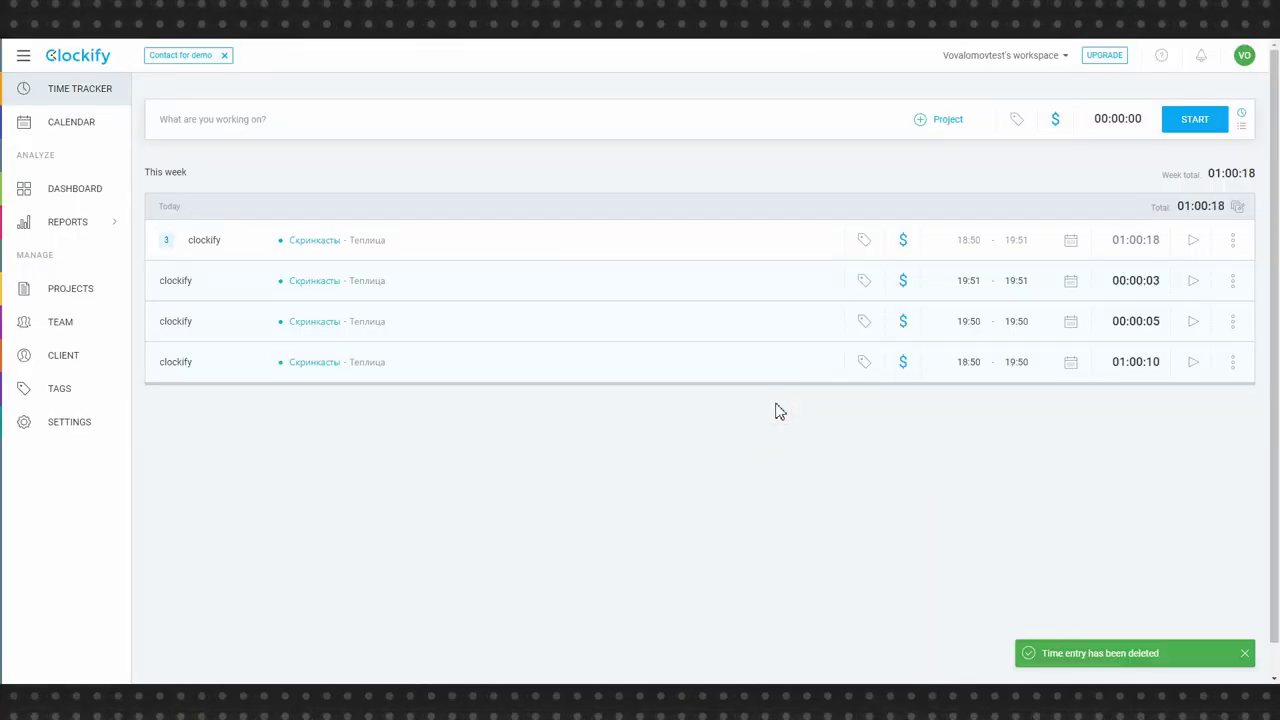
pyautogui.click(263, 118)
# - Describe the entry as Диаграммы under Скринкасты and add the task Стрим to that project
pyautogui.write('Lbfuhfvvs')
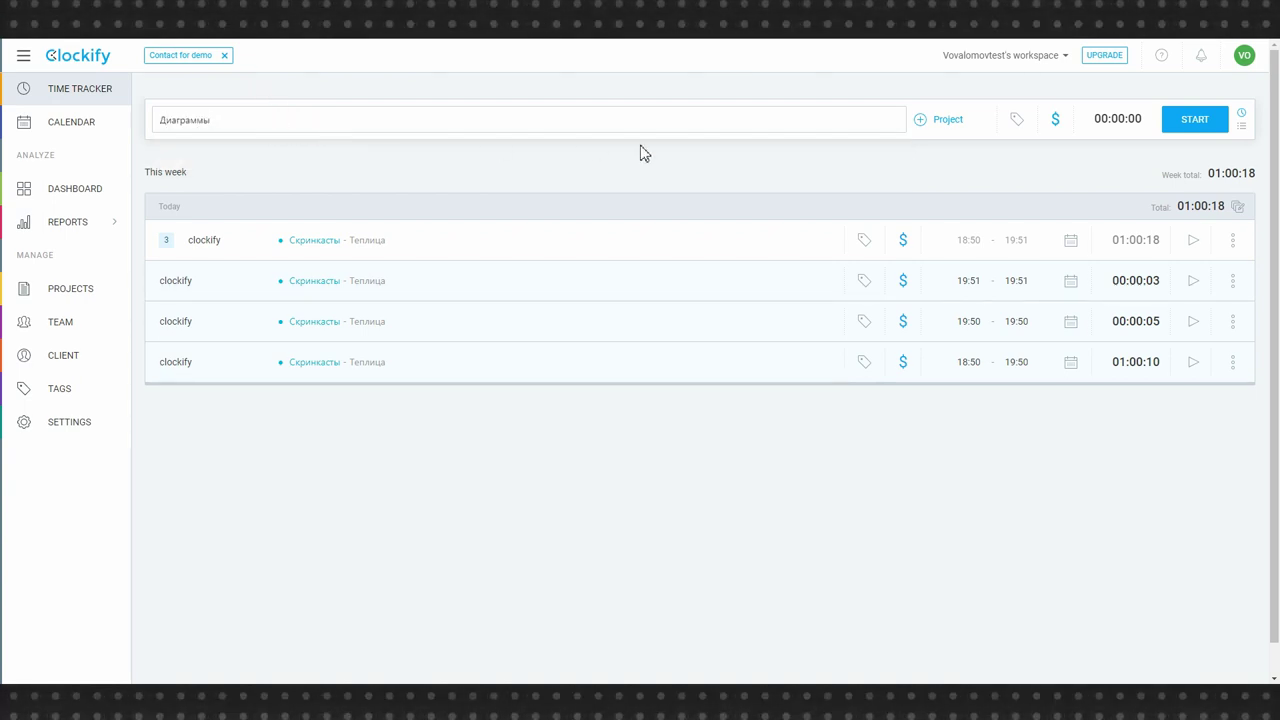
pyautogui.click(933, 121)
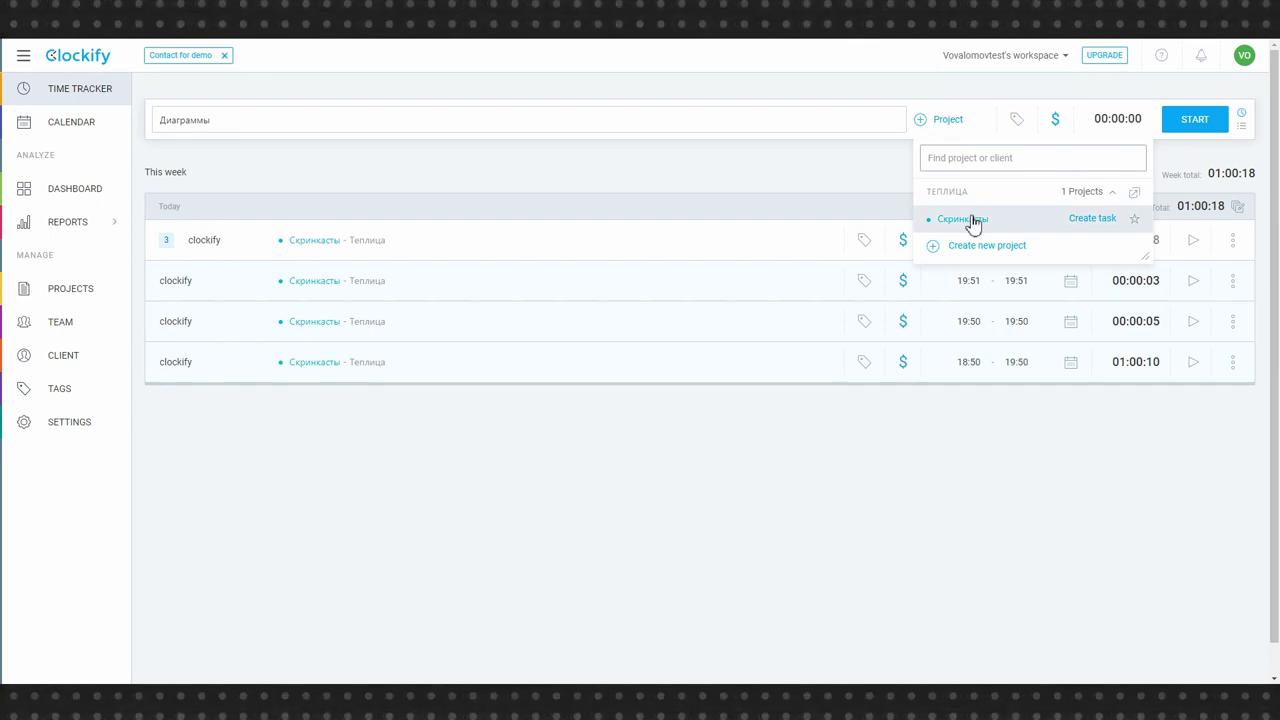
pyautogui.click(1087, 222)
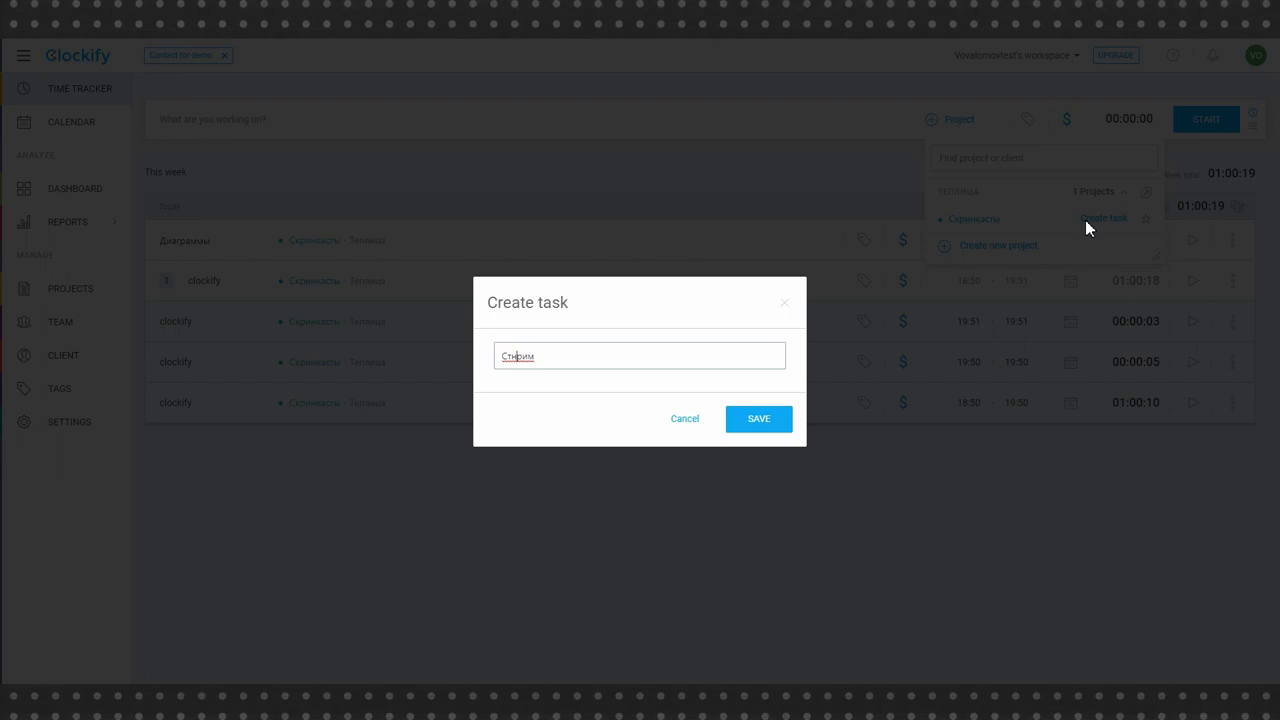
pyautogui.click(748, 420)
pyautogui.click(917, 122)
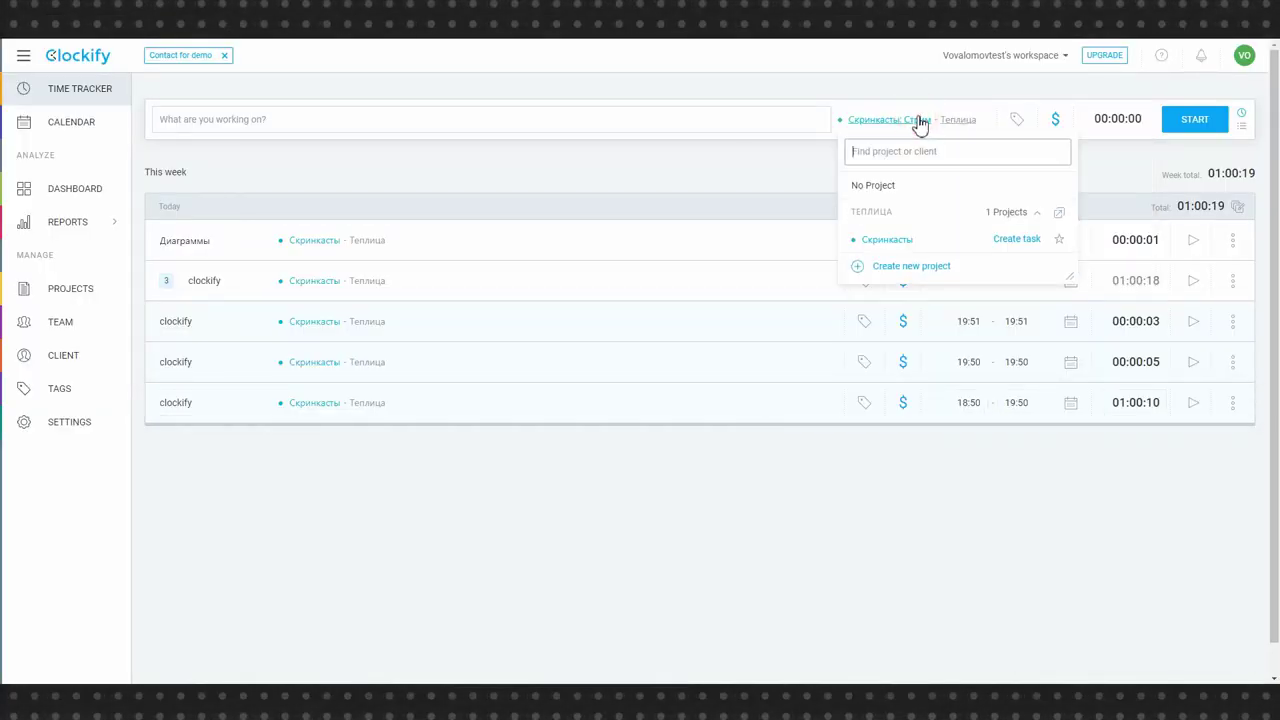
pyautogui.click(889, 266)
# - Create a second Скринкасты project for the new client Google and assign it to the next entry
pyautogui.click(537, 338)
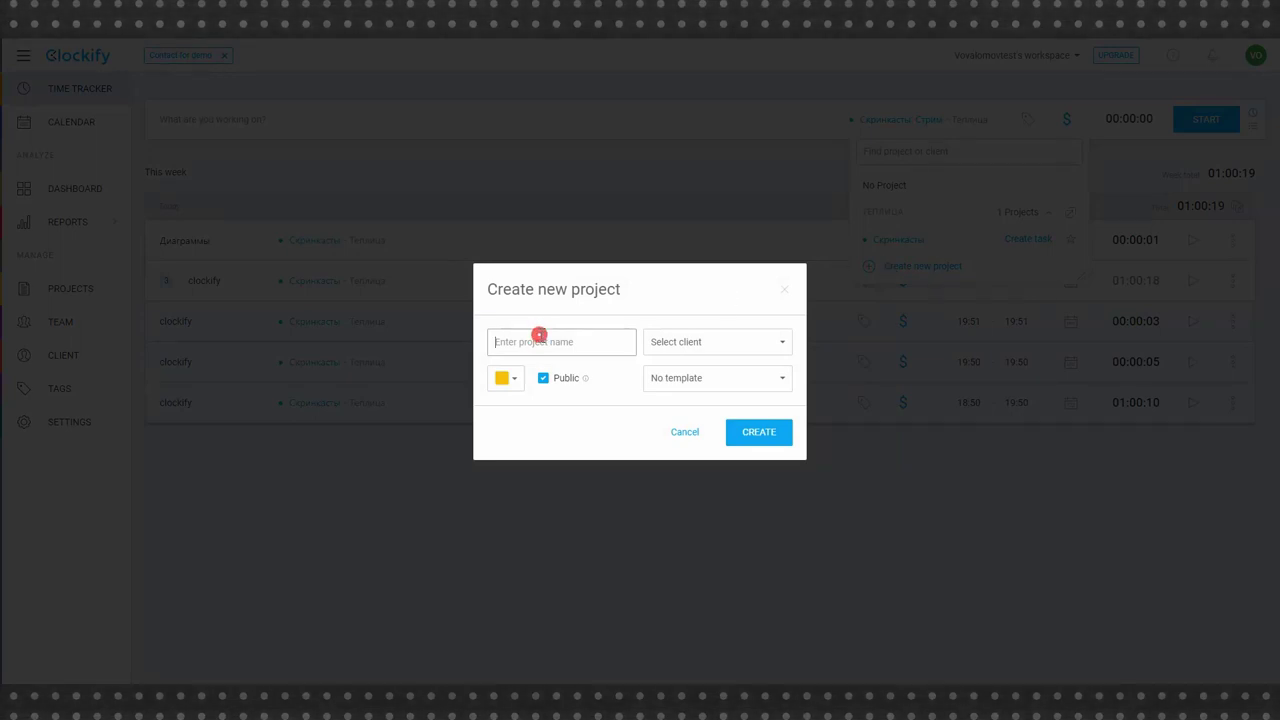
pyautogui.write('Скринкасты')
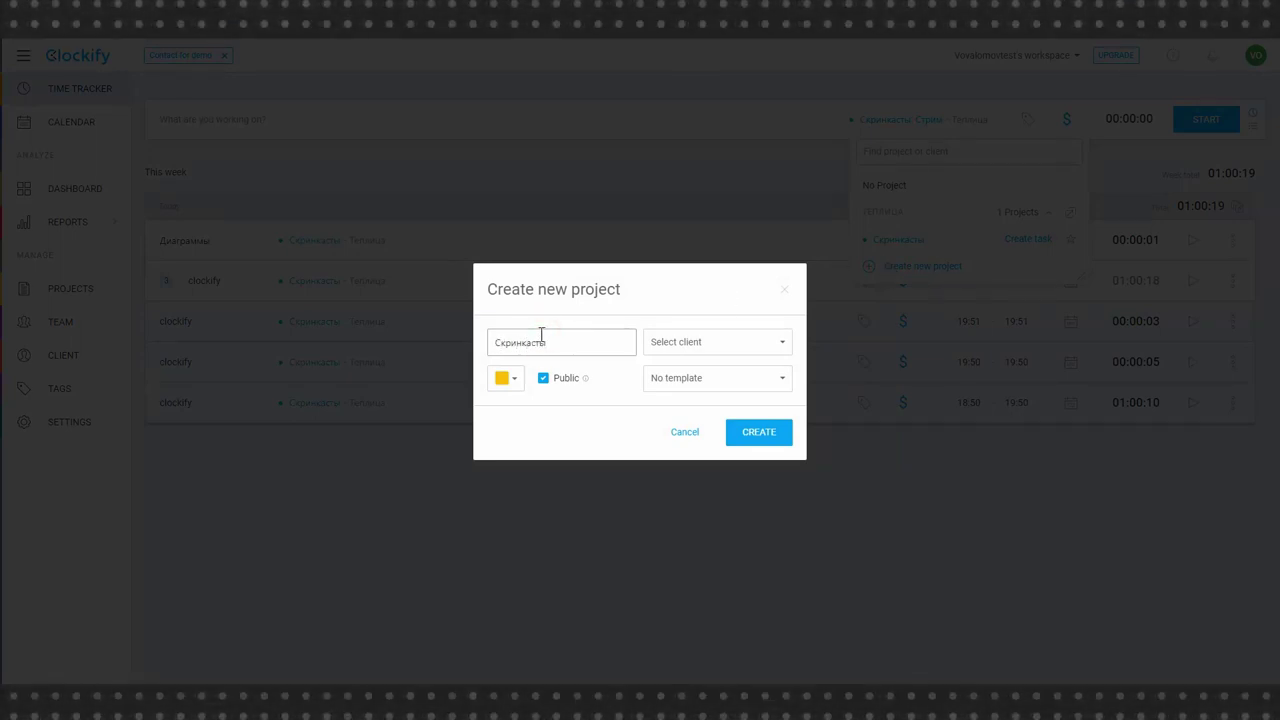
pyautogui.click(713, 343)
pyautogui.write('Google')
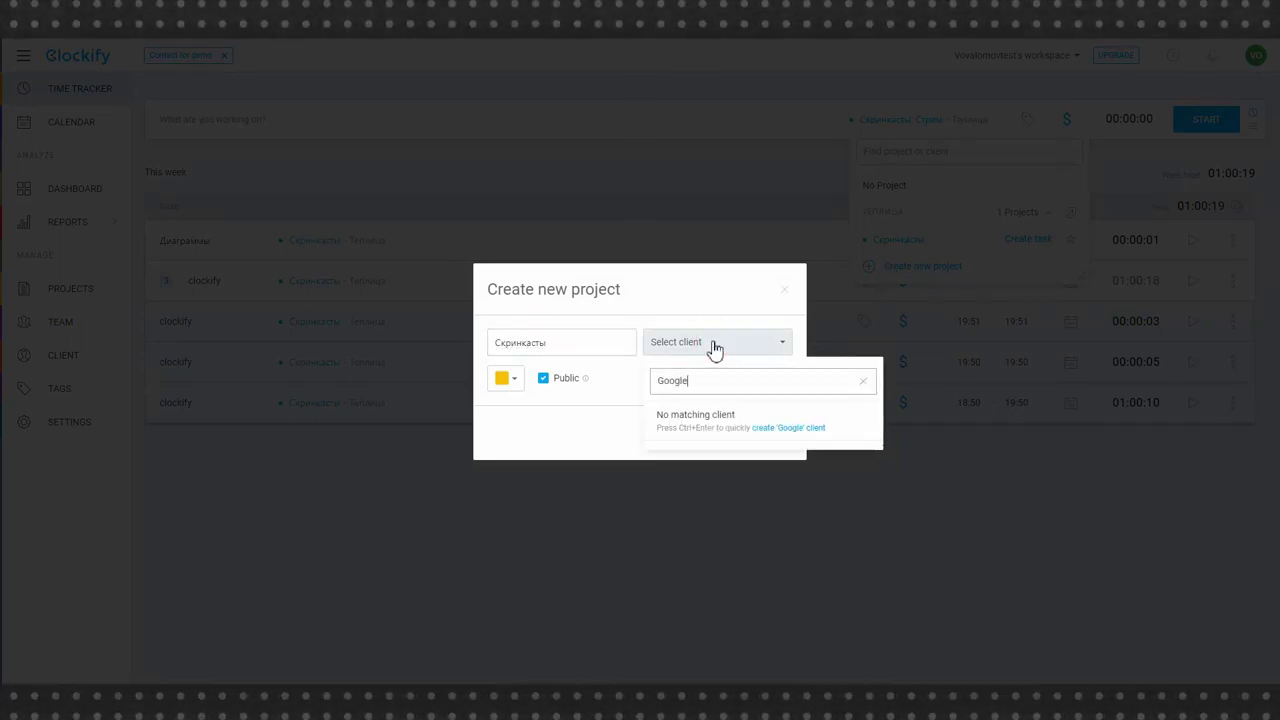
pyautogui.hotkey('ctrl', 'Return')
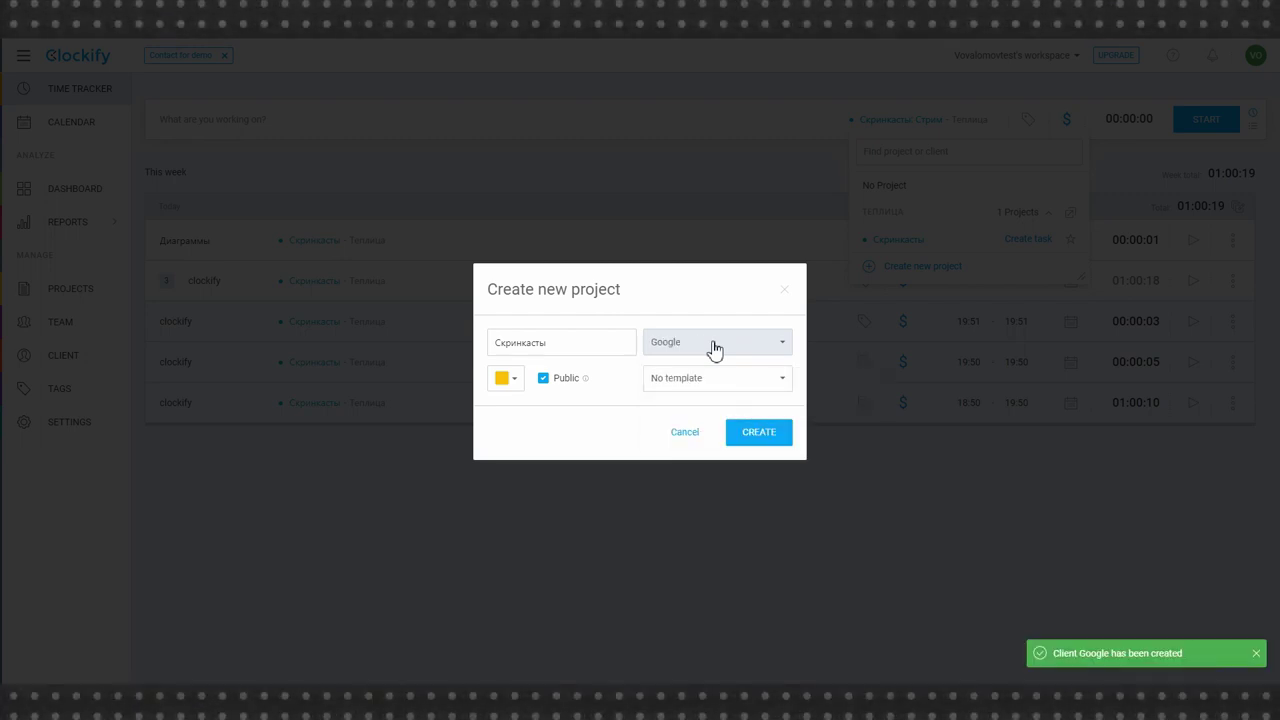
pyautogui.click(772, 433)
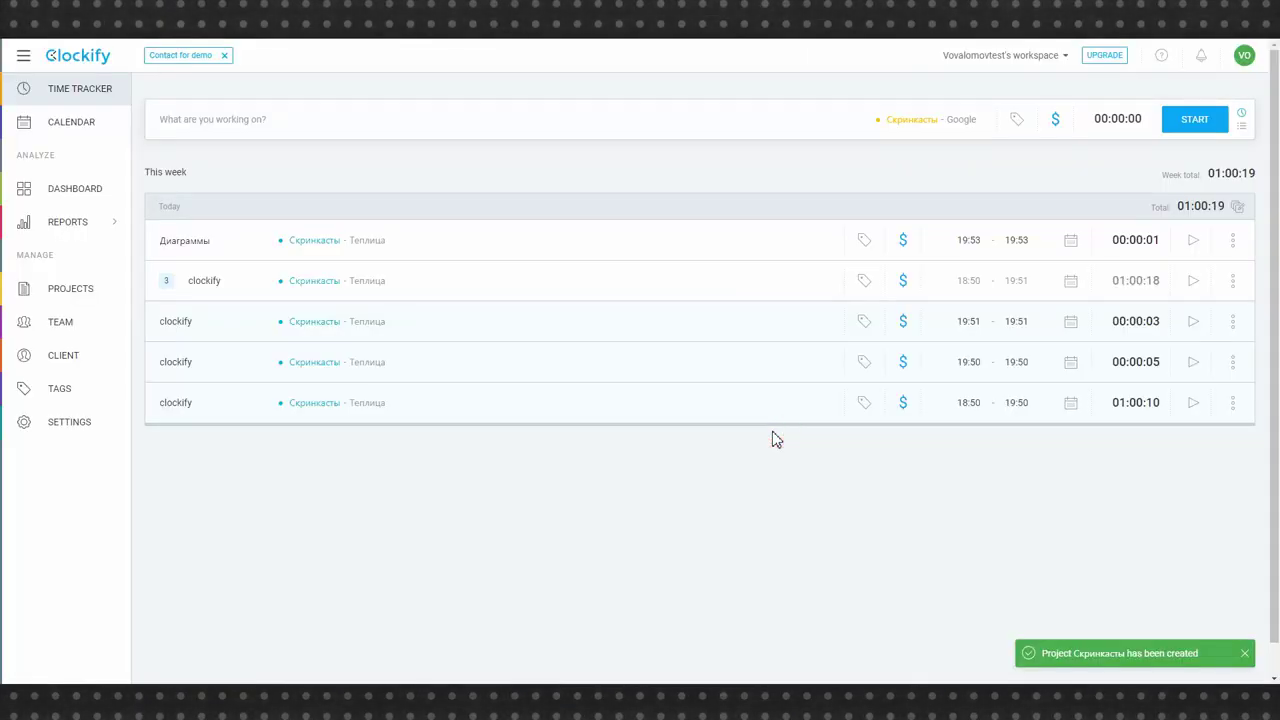
pyautogui.click(915, 120)
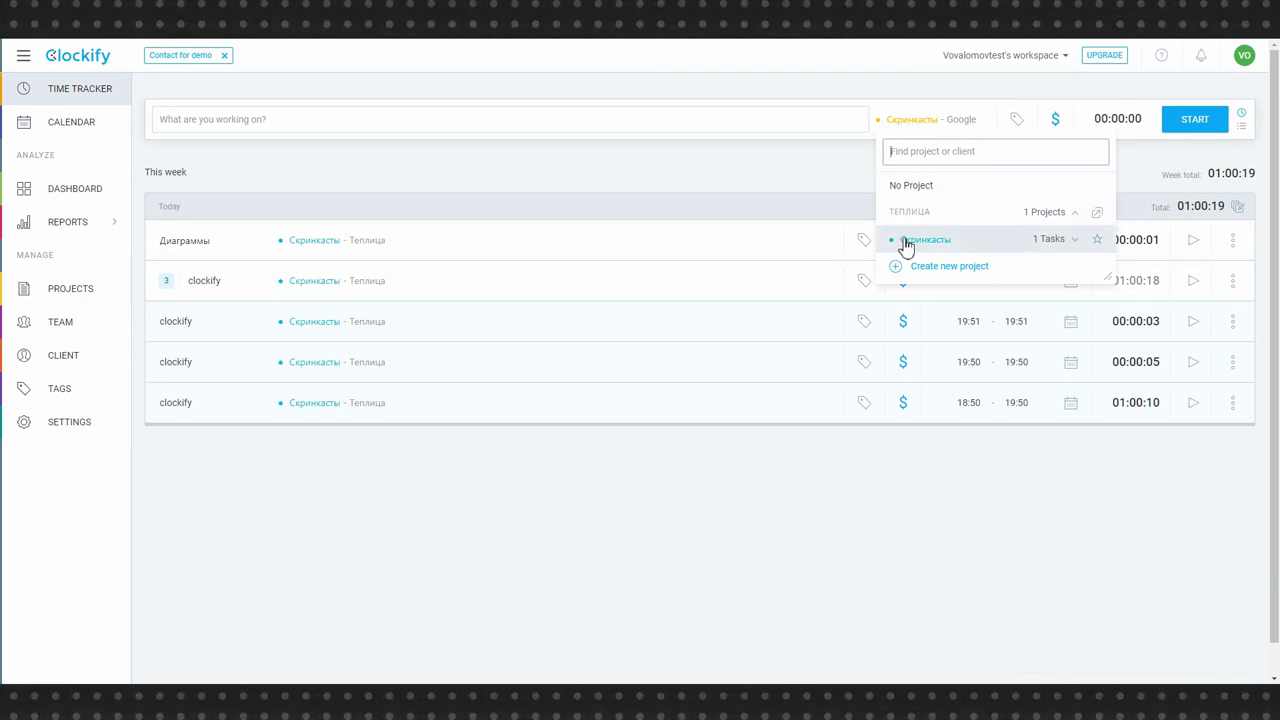
# - Time a 4-second Аналитика entry under Скринкасты – Google, bringing the week total to 01:00:23
pyautogui.click(1060, 240)
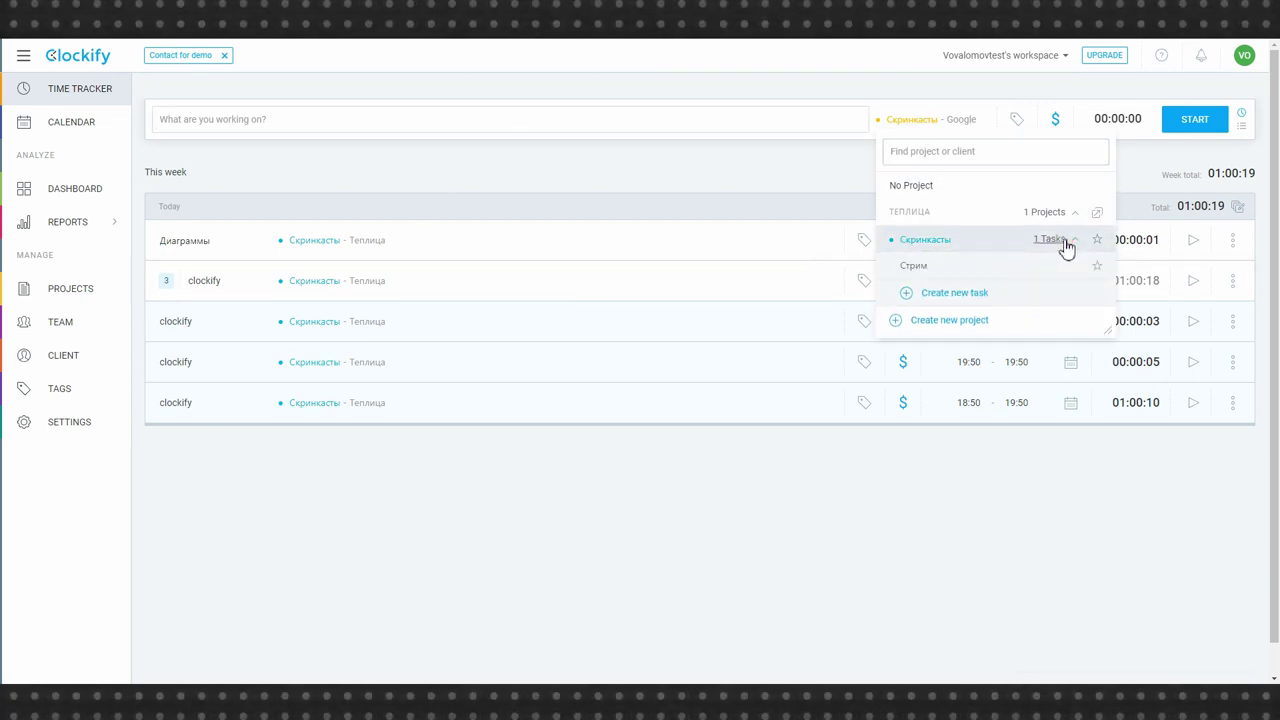
pyautogui.click(1064, 242)
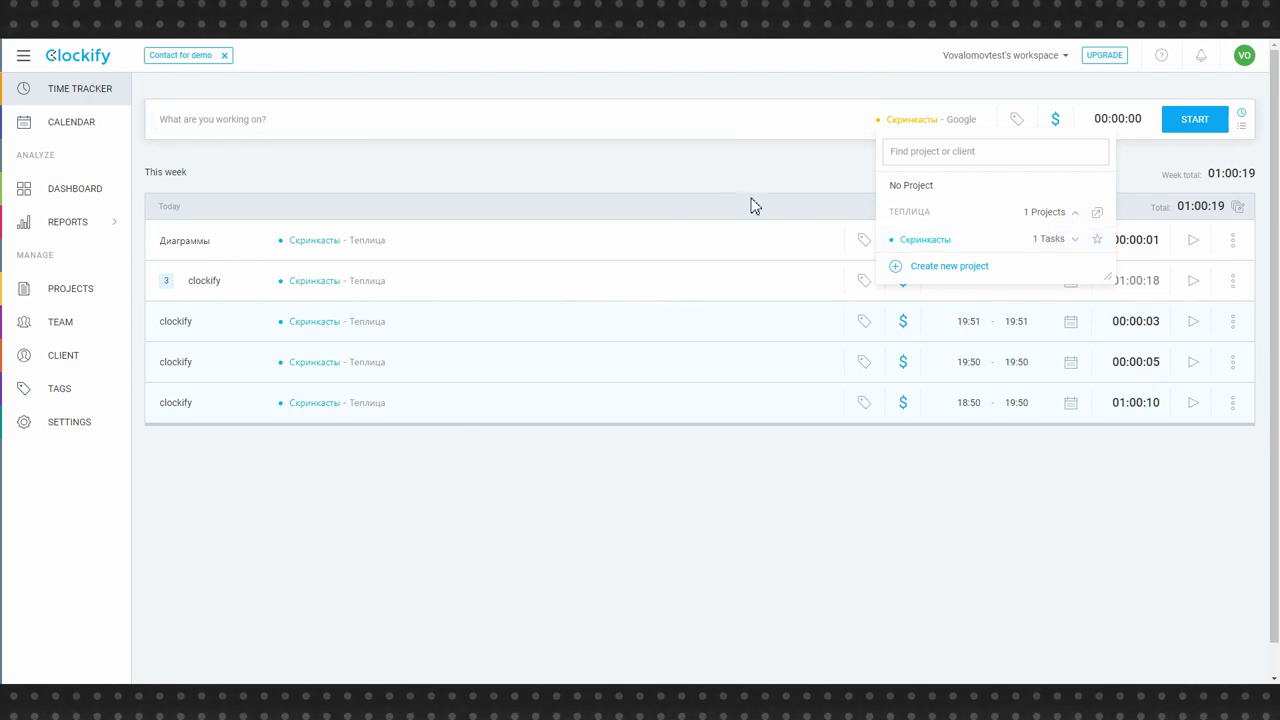
pyautogui.click(837, 171)
pyautogui.click(277, 118)
pyautogui.write('Аналитика')
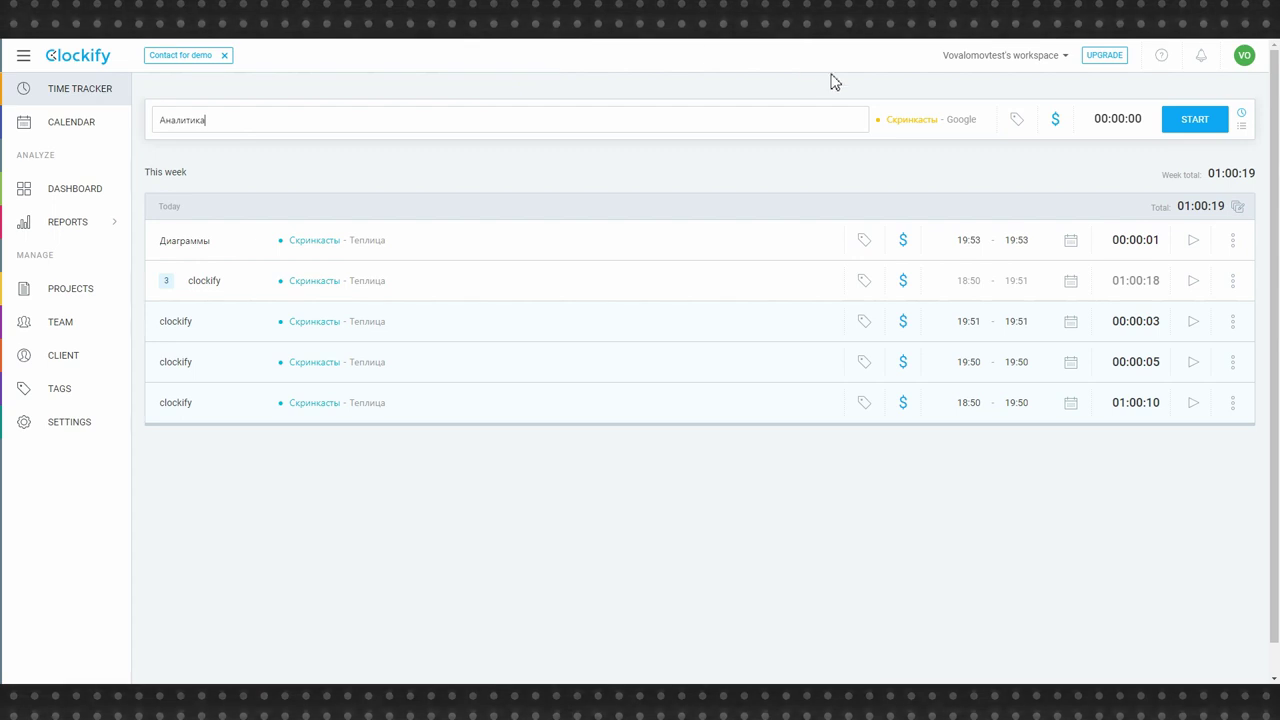
pyautogui.press('Return')
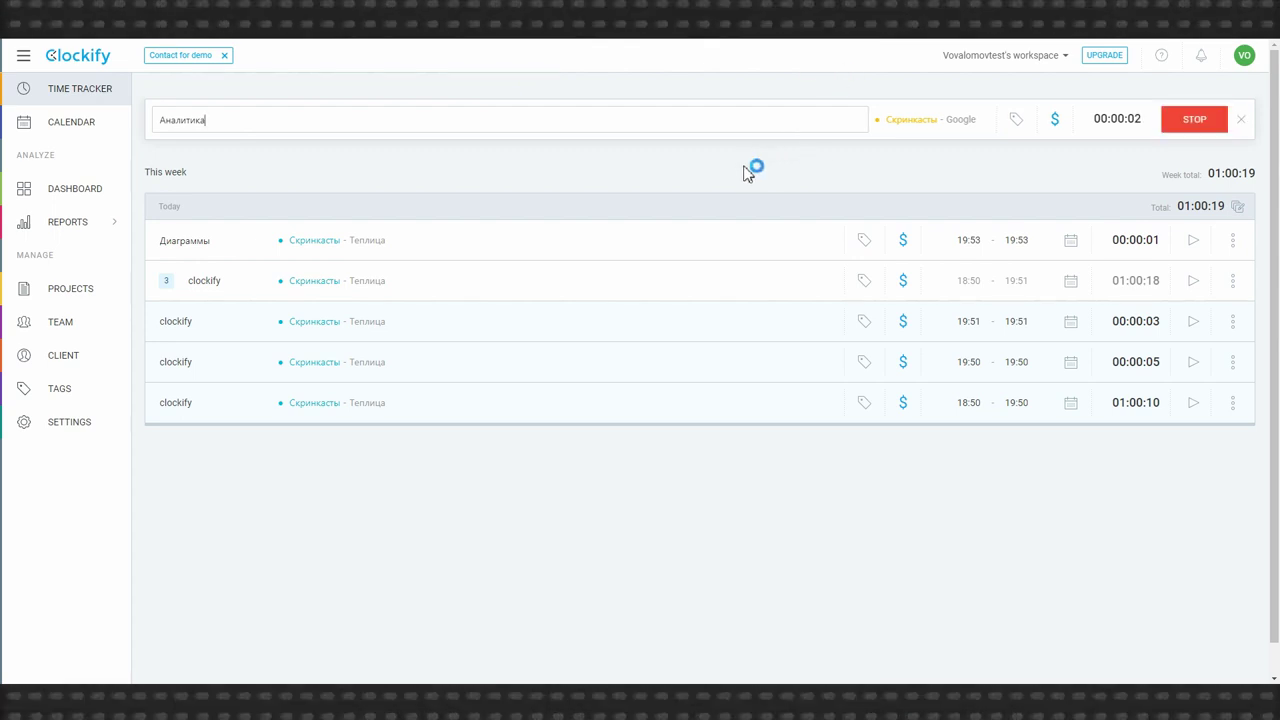
pyautogui.click(1195, 120)
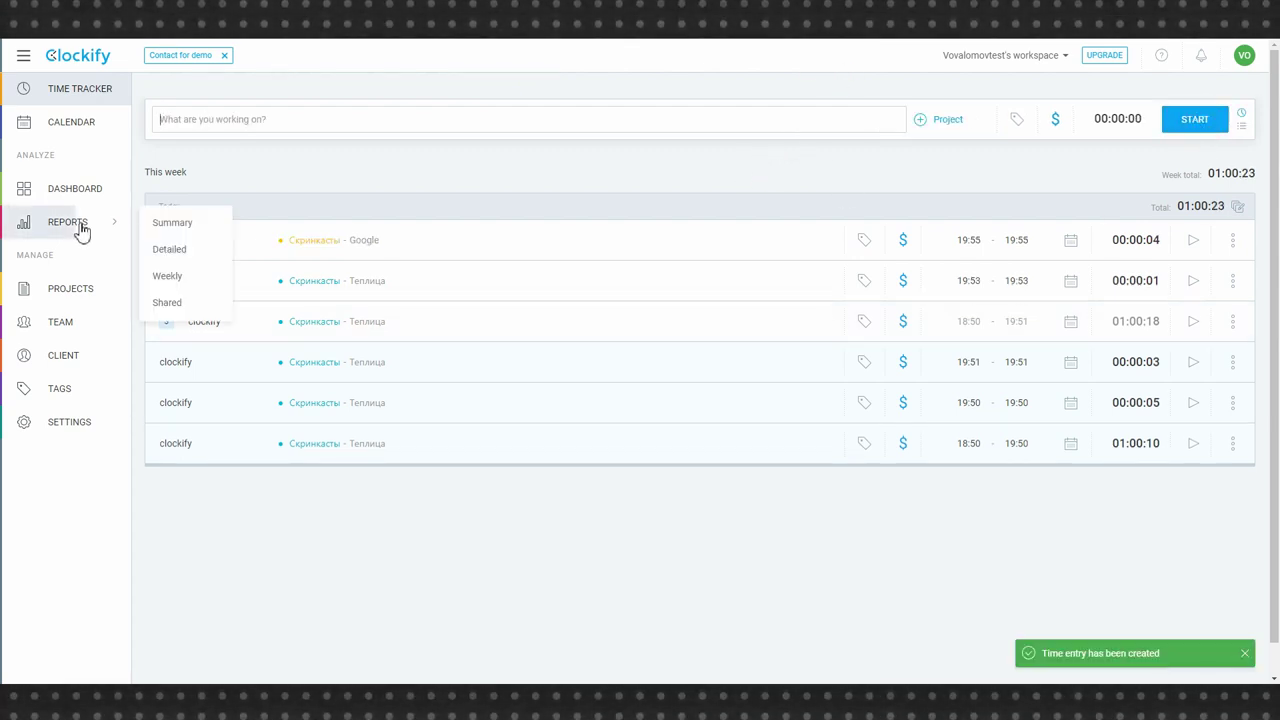
pyautogui.click(945, 119)
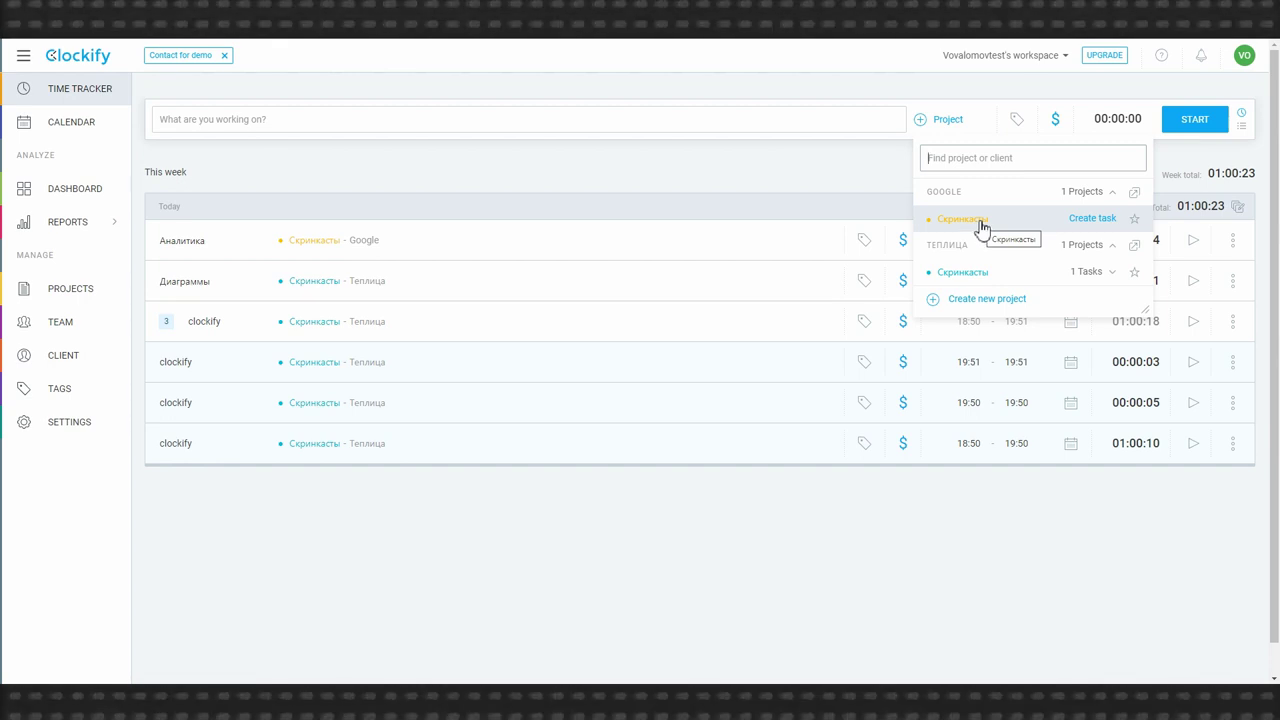
# - Create the task Аналитика under Google's Скринкасты project
pyautogui.click(1092, 218)
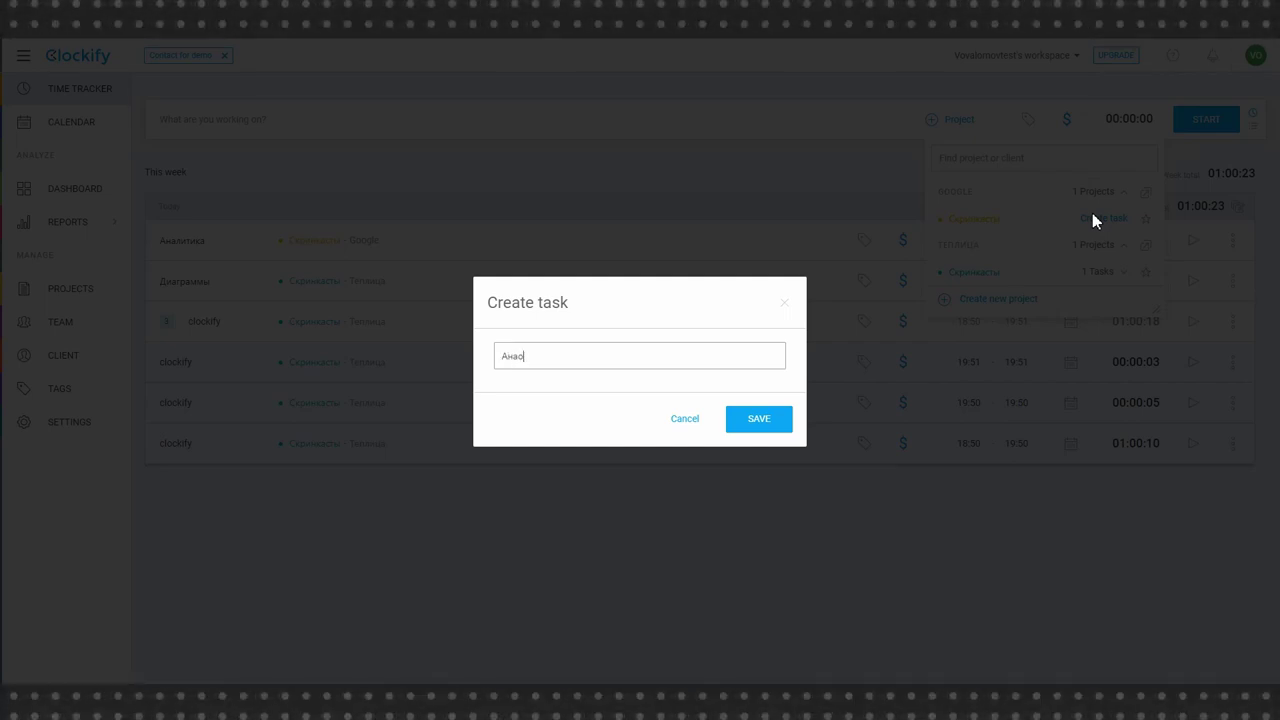
pyautogui.write('Аналитика')
pyautogui.press('Return')
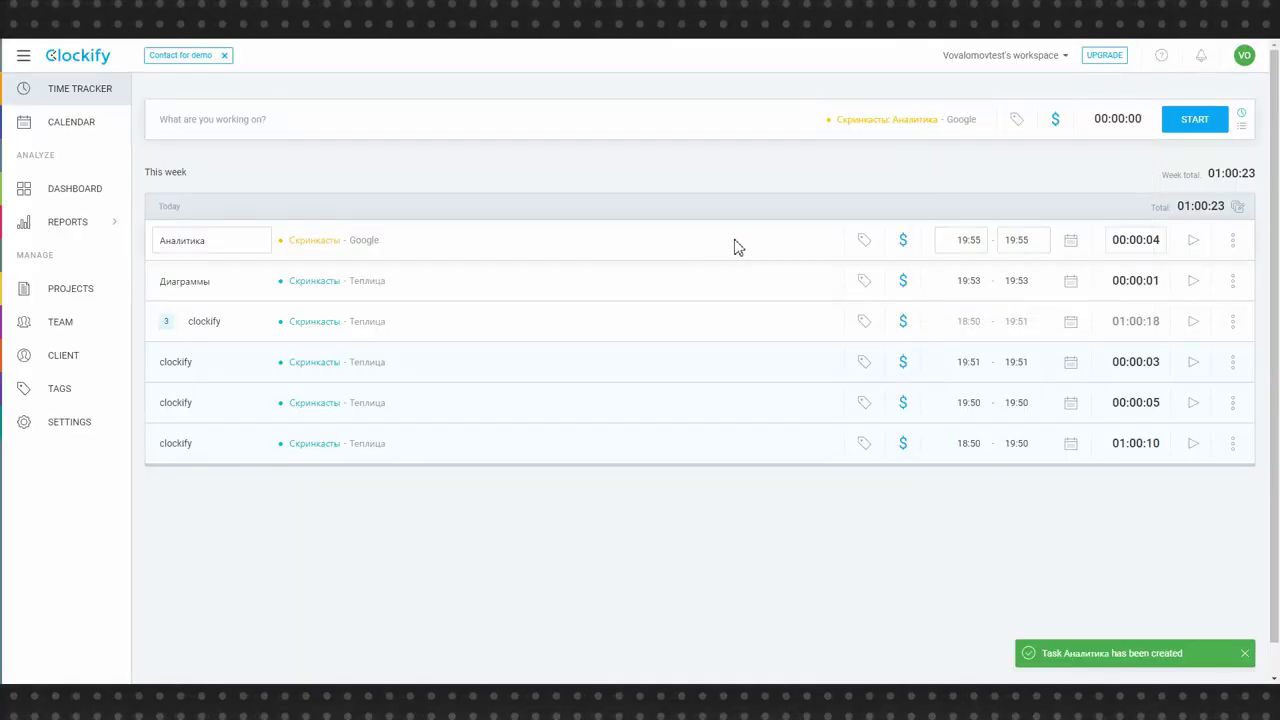
# - Create a second task, YouTube, in the same Google Скринкасты project
pyautogui.click(920, 128)
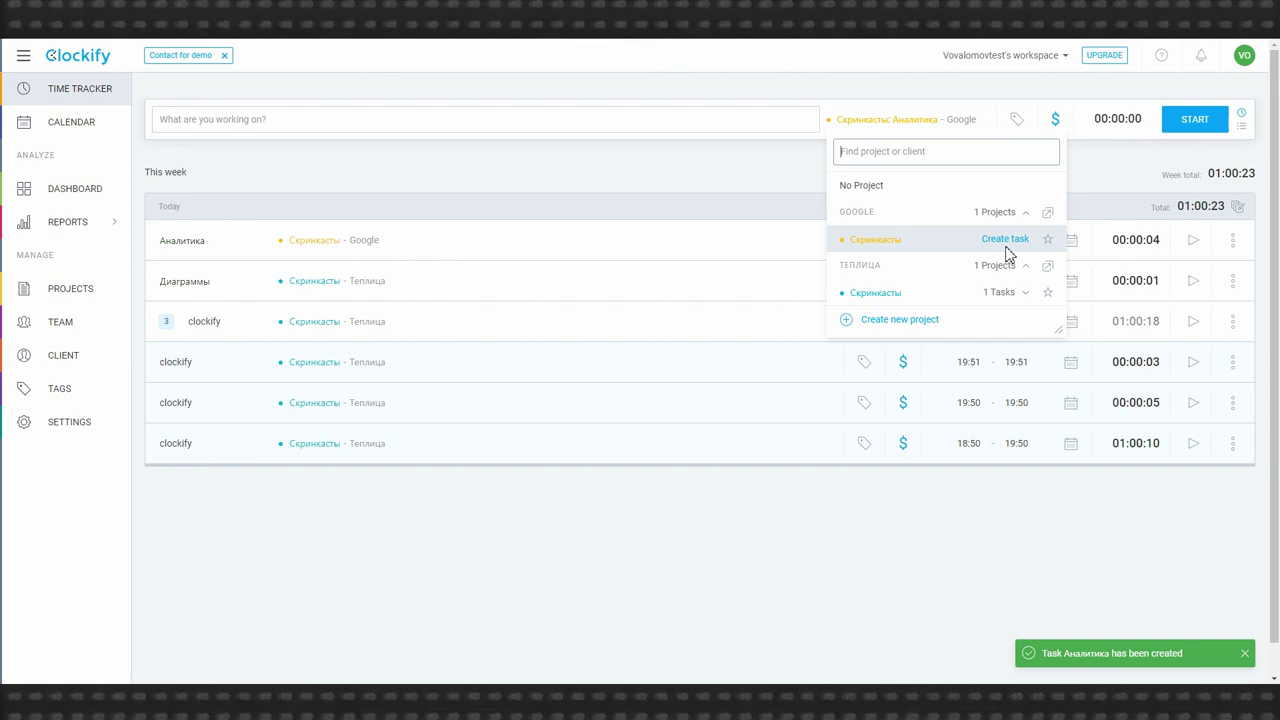
pyautogui.click(1006, 240)
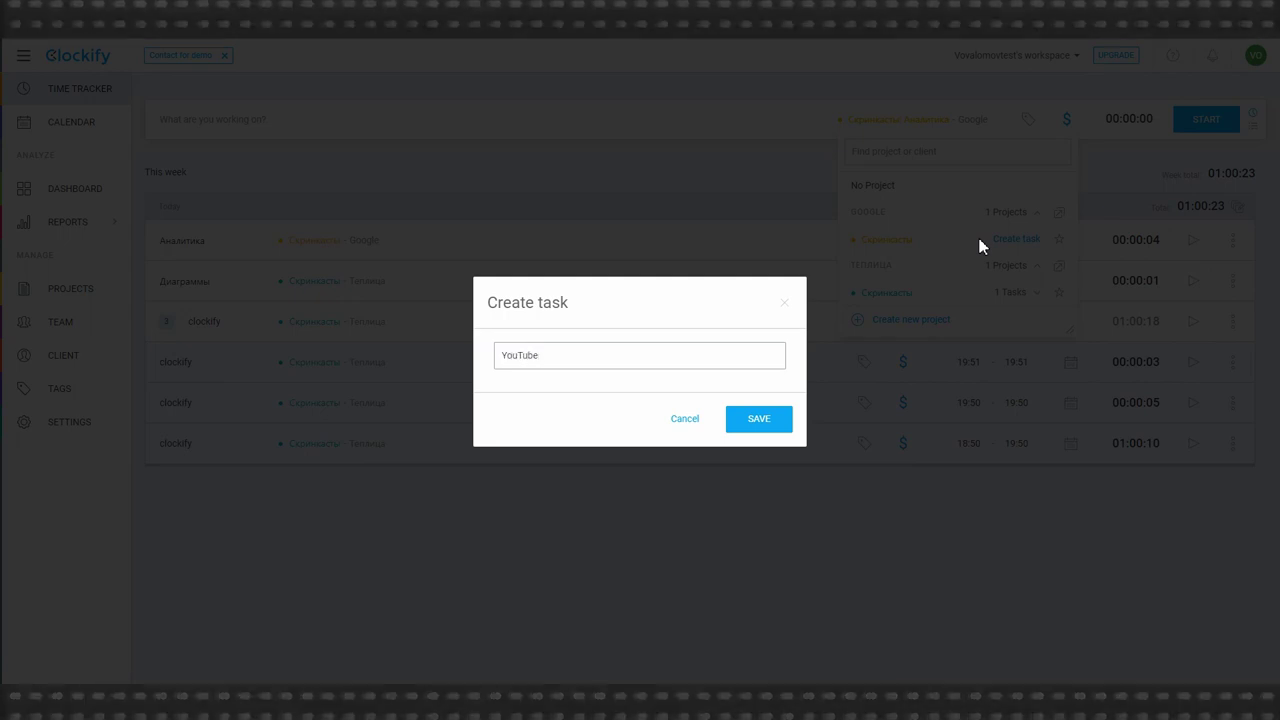
pyautogui.click(733, 420)
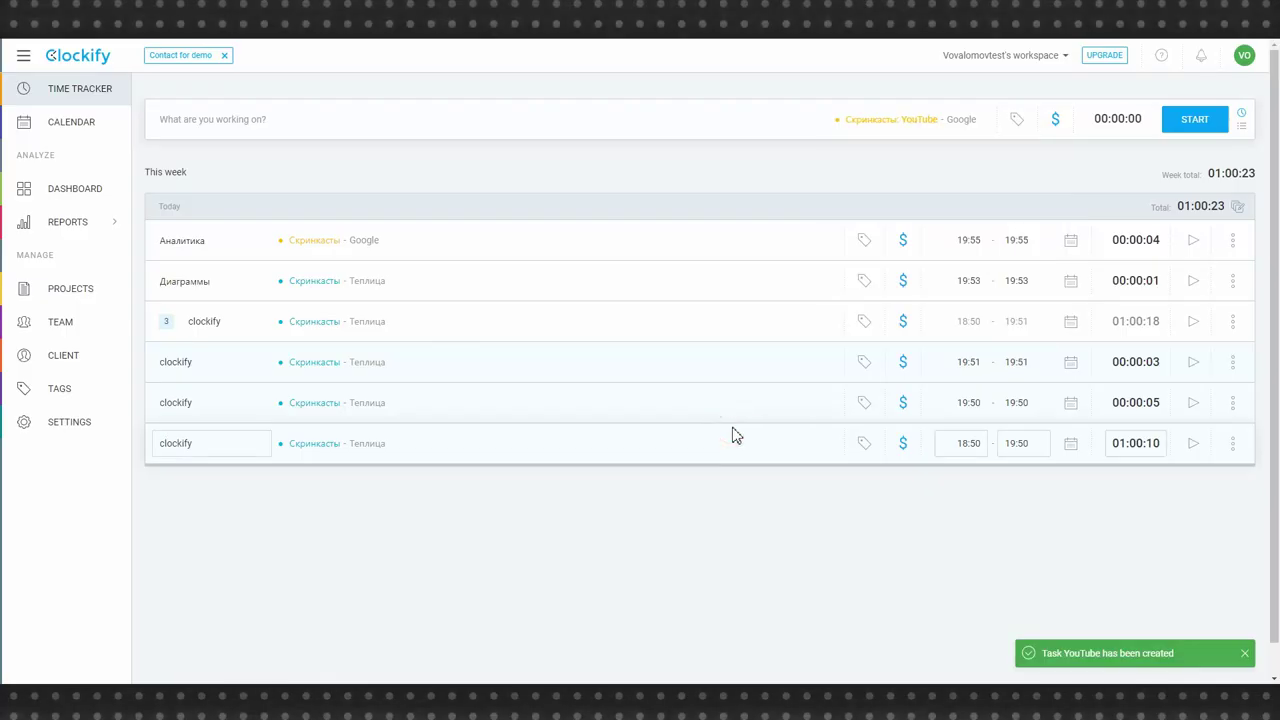
pyautogui.click(955, 119)
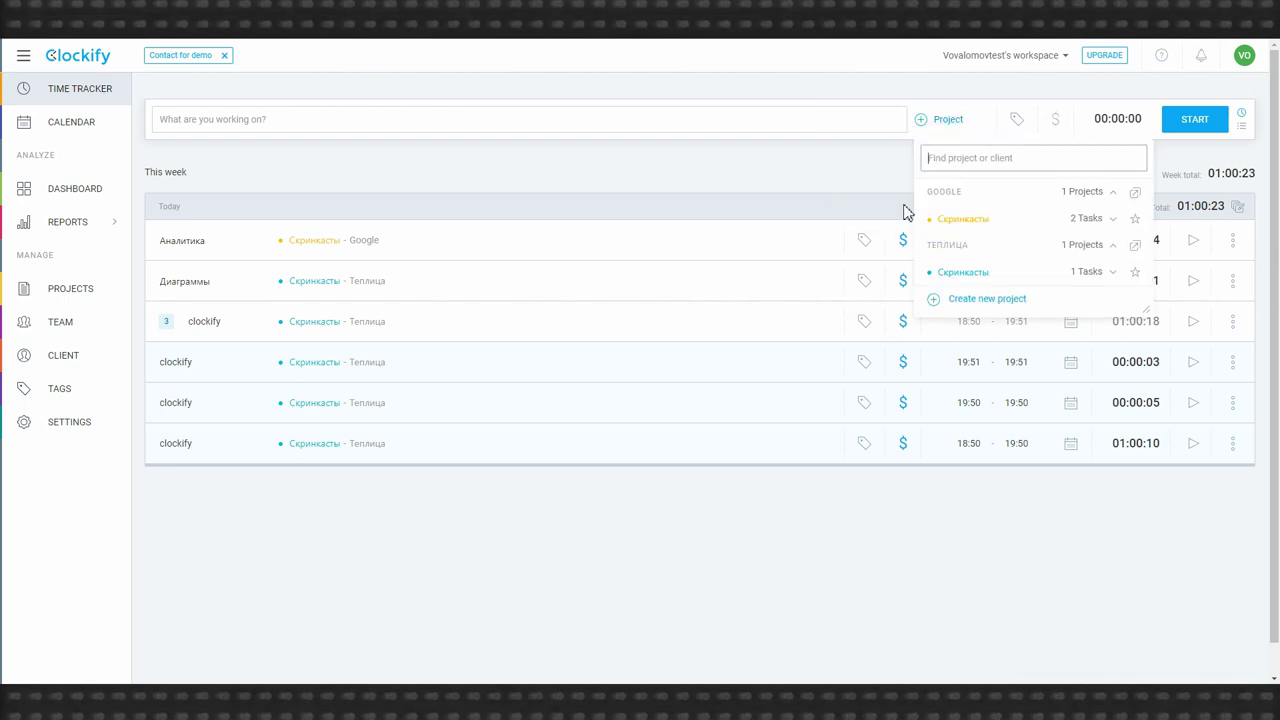
# - Time a short 'Создание видео' entry on Скринкасты: YouTube for Google, then view the Dashboard
pyautogui.click(1108, 220)
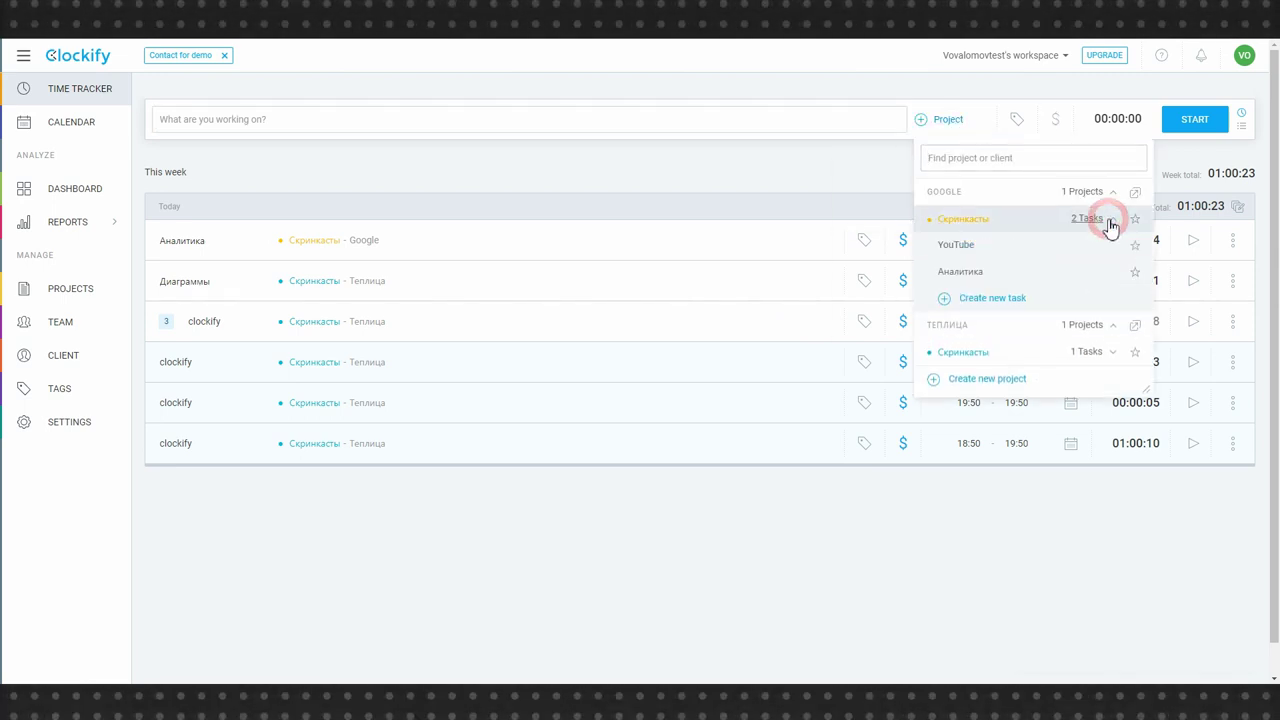
pyautogui.click(972, 254)
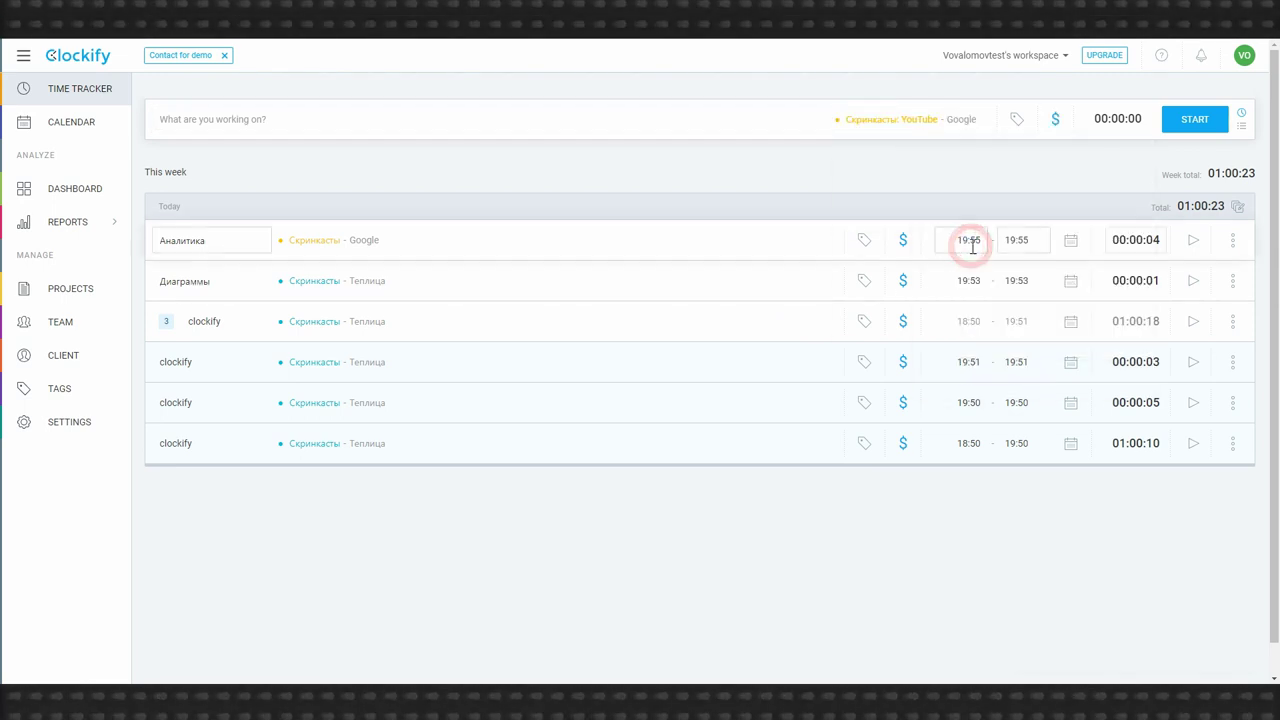
pyautogui.click(585, 127)
pyautogui.write('Cjplfние видео')
pyautogui.press('Return')
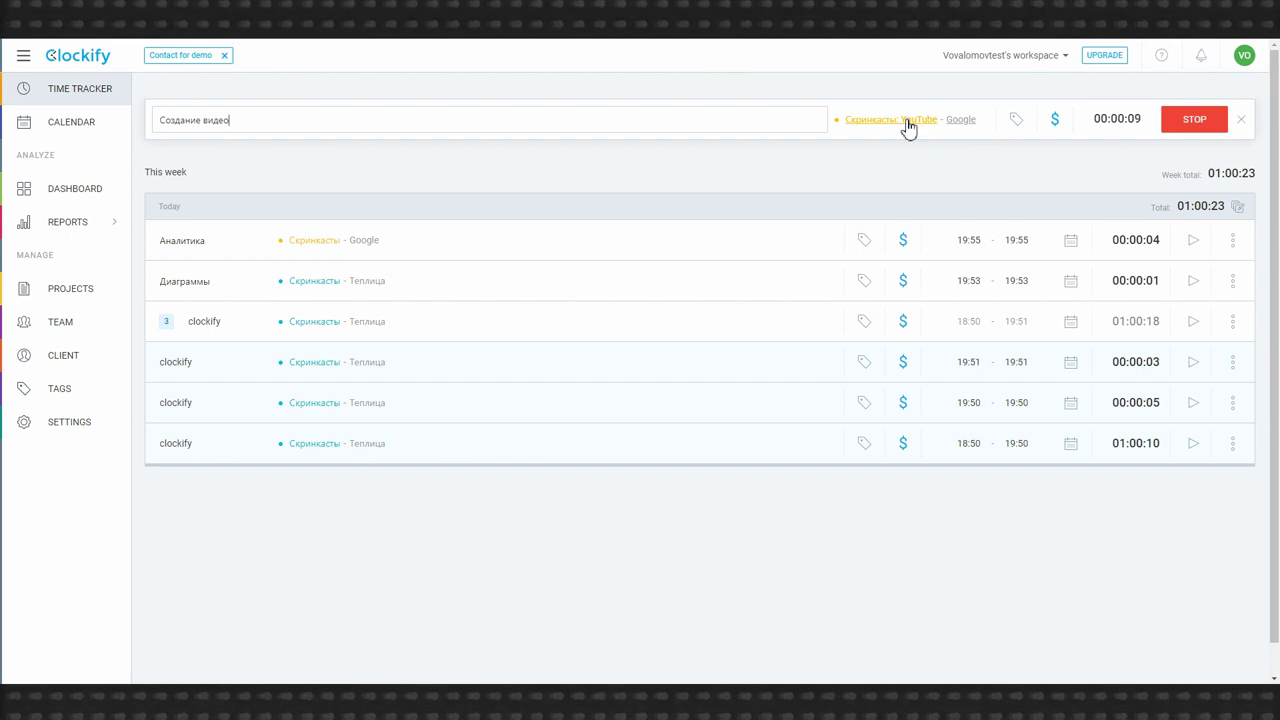
pyautogui.click(1175, 124)
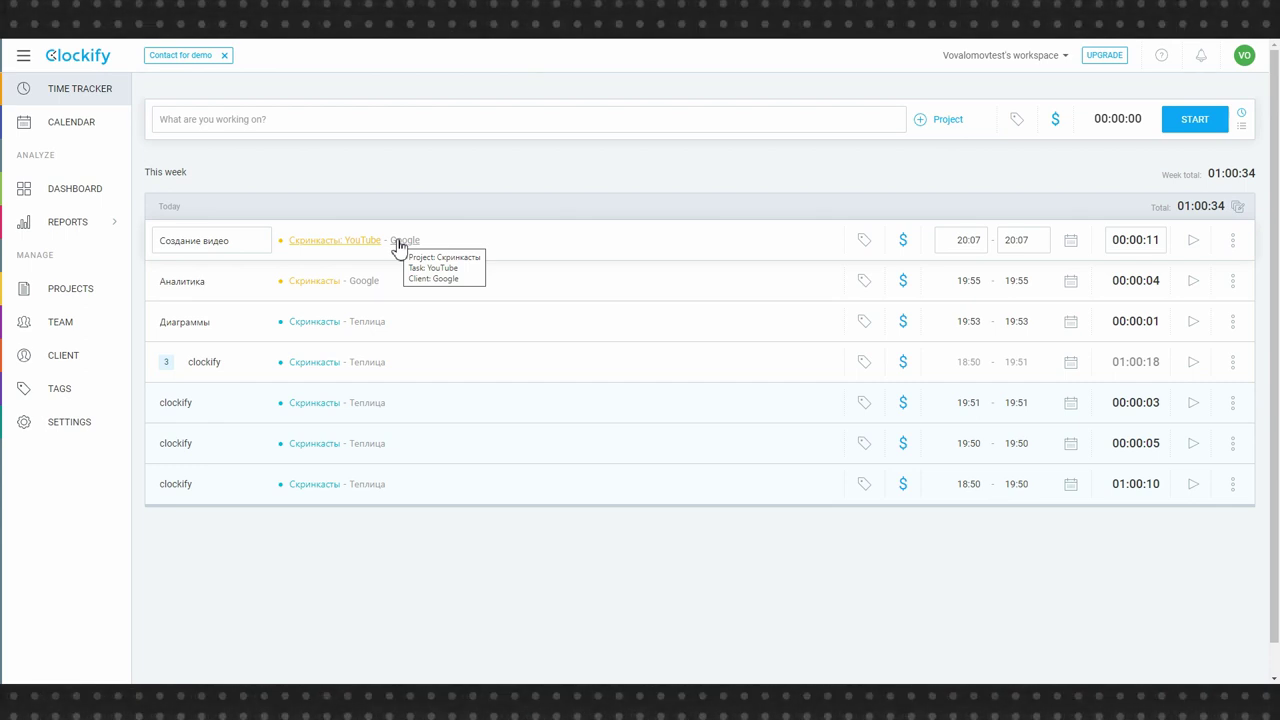
pyautogui.click(541, 215)
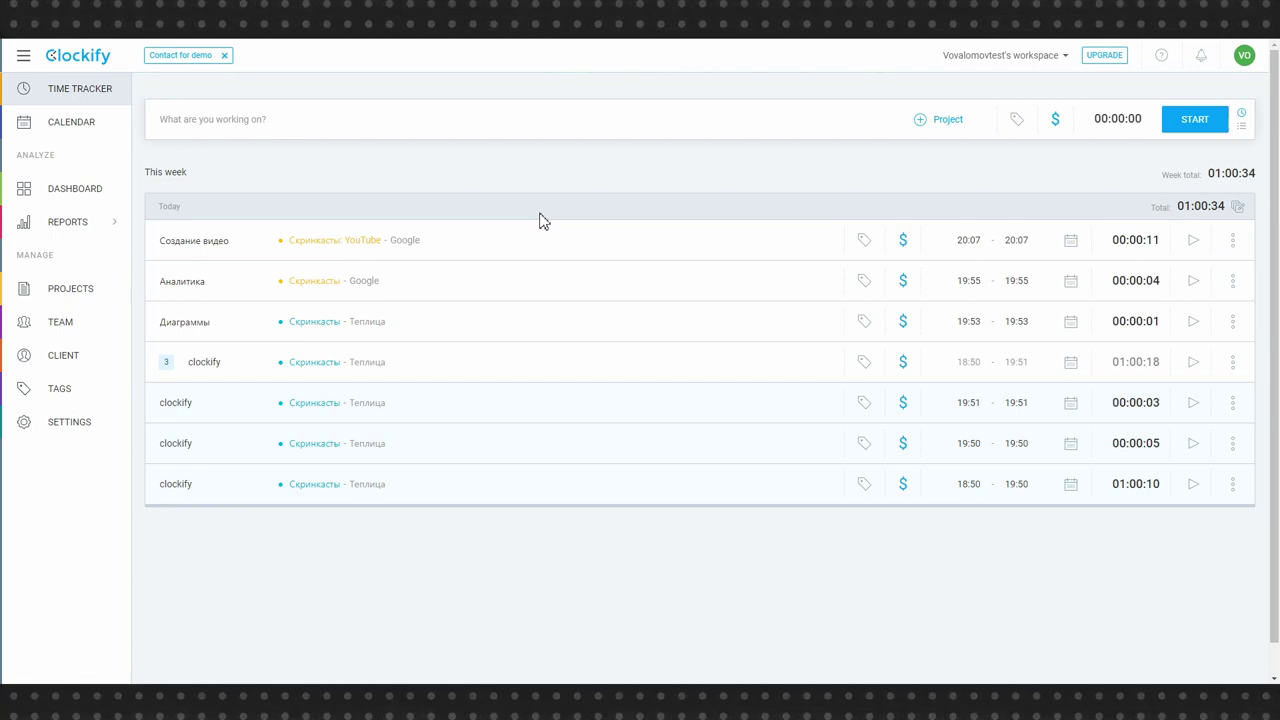
pyautogui.click(92, 194)
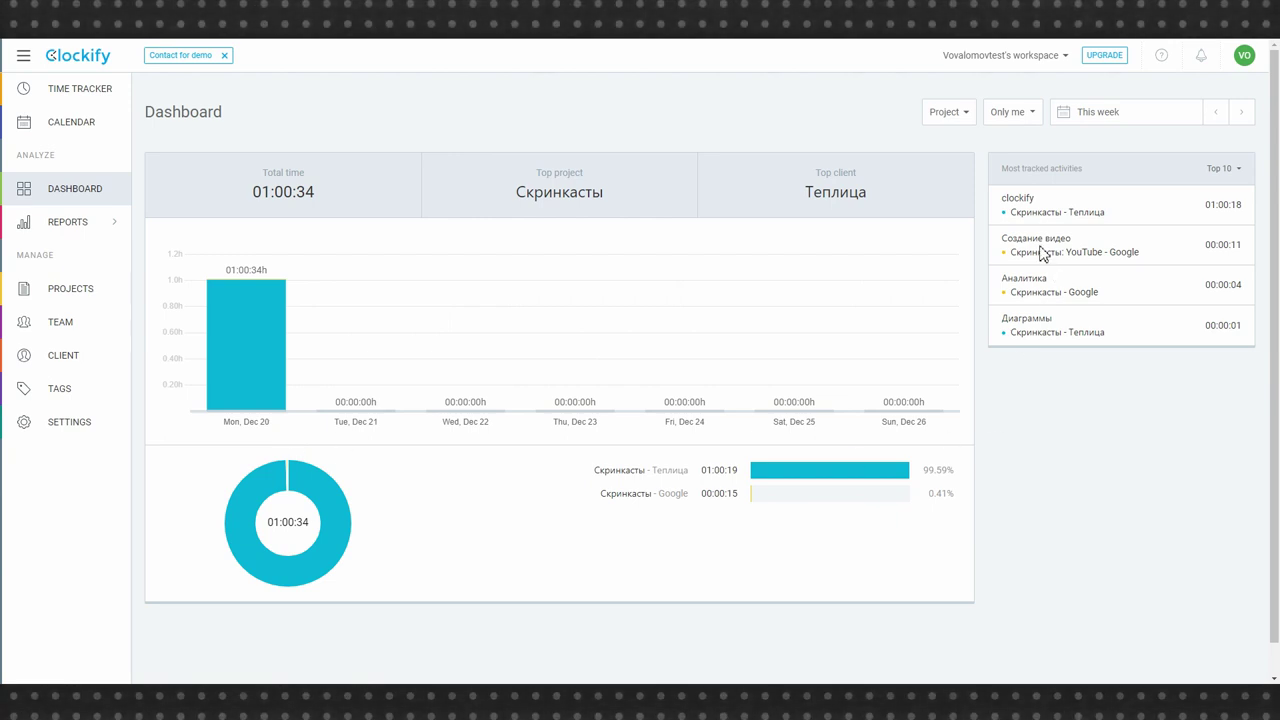
# - In the Summary report, try filtering by the YouTube task, then reset the task filter to all tasks
pyautogui.click(72, 222)
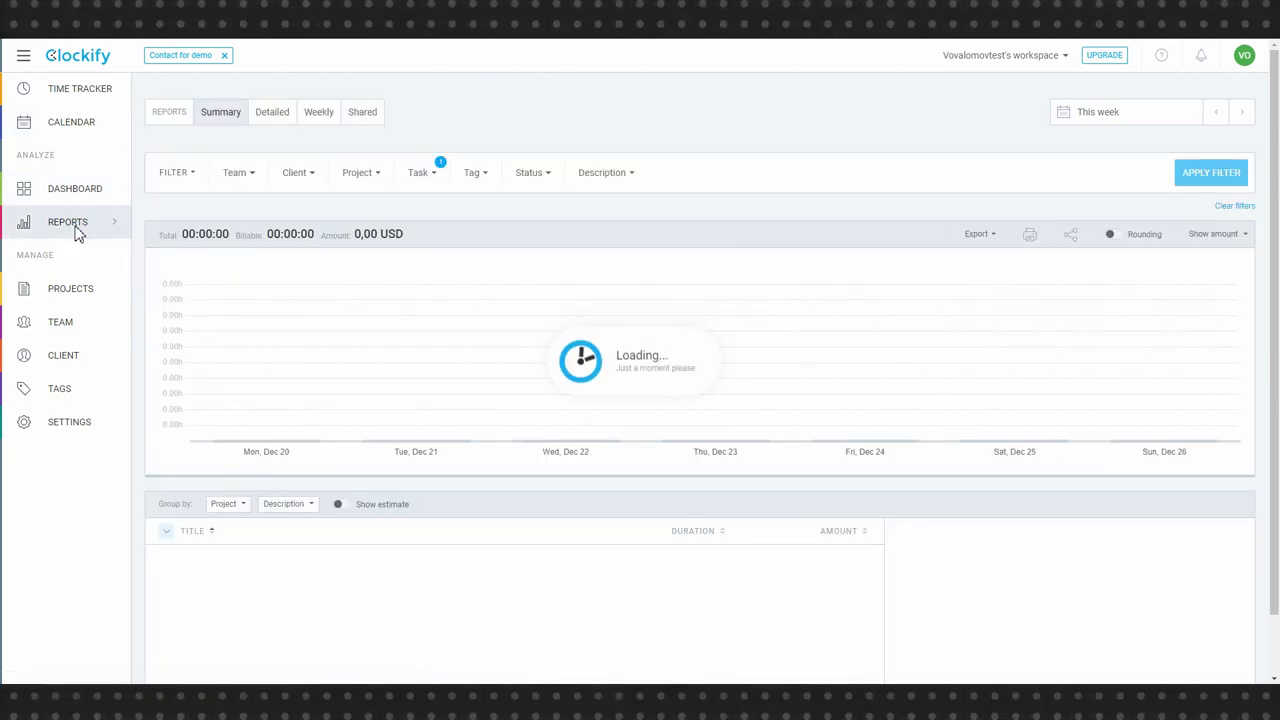
pyautogui.click(418, 172)
pyautogui.click(414, 272)
pyautogui.click(418, 278)
pyautogui.click(414, 347)
pyautogui.click(1211, 172)
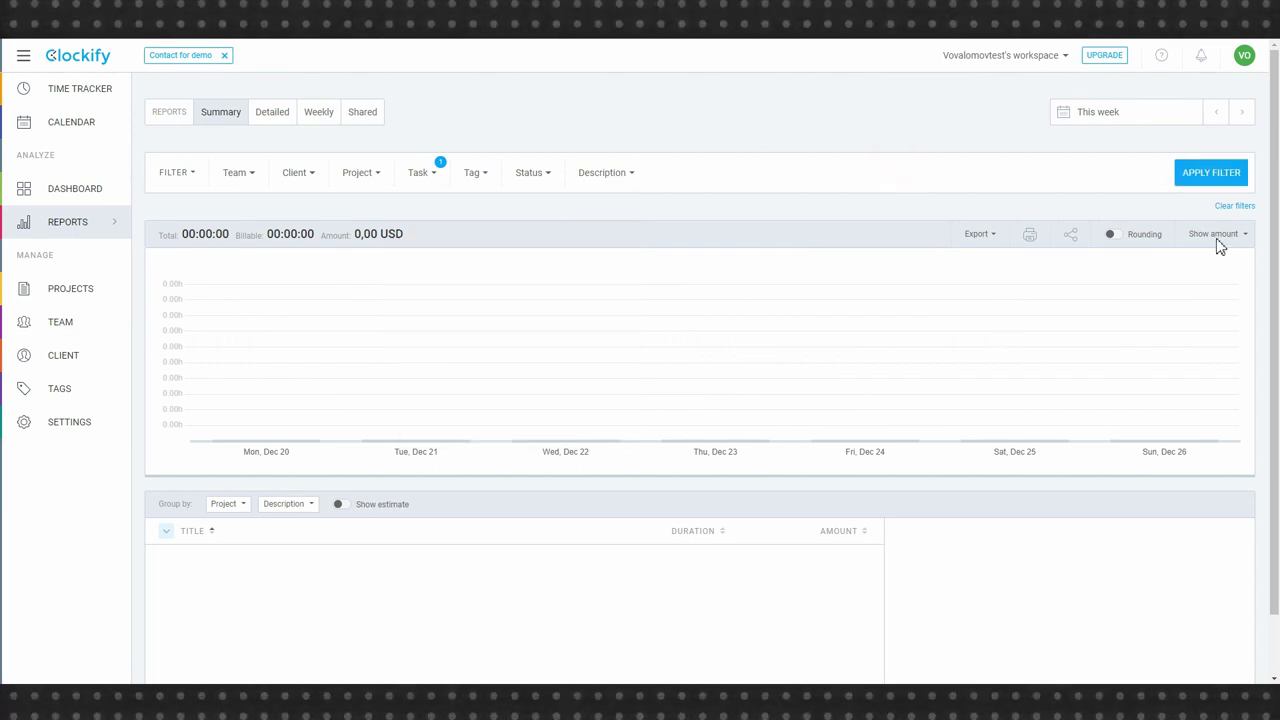
pyautogui.click(418, 172)
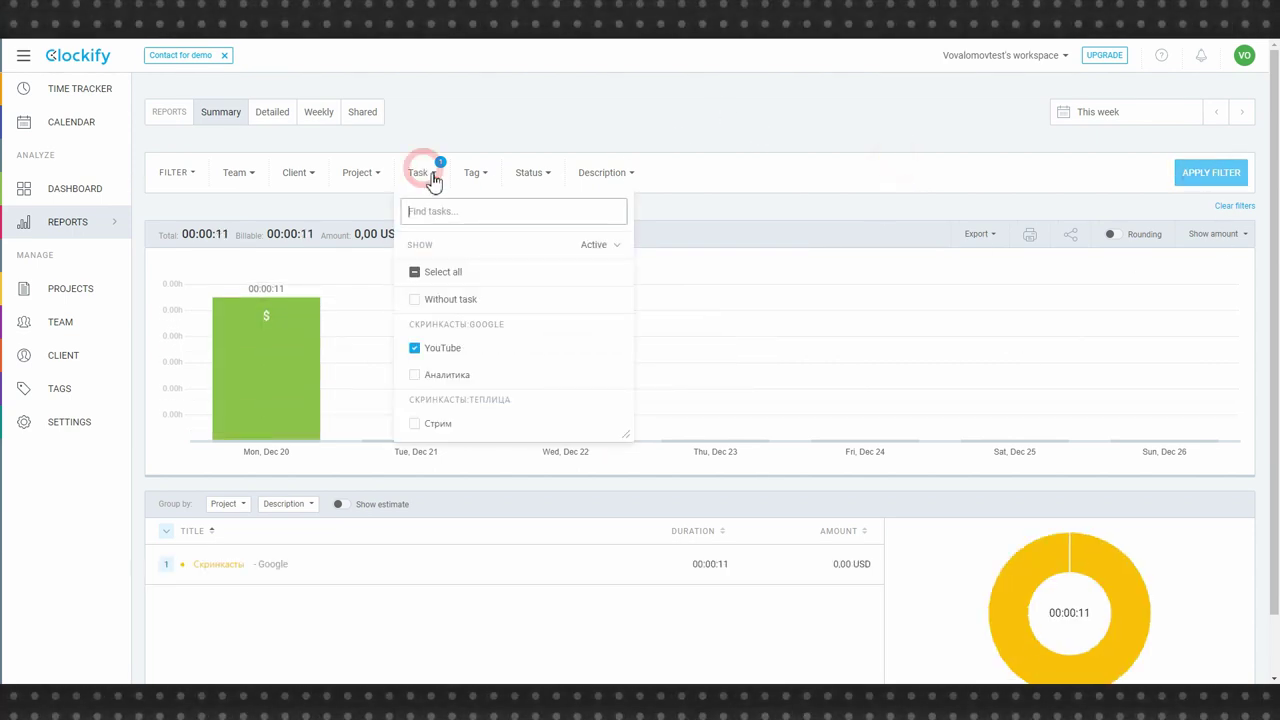
pyautogui.click(414, 347)
pyautogui.click(414, 272)
# - Filter the report by the Google Скринкасты project and the Google client
pyautogui.click(358, 172)
pyautogui.click(349, 348)
pyautogui.click(974, 189)
pyautogui.click(1211, 172)
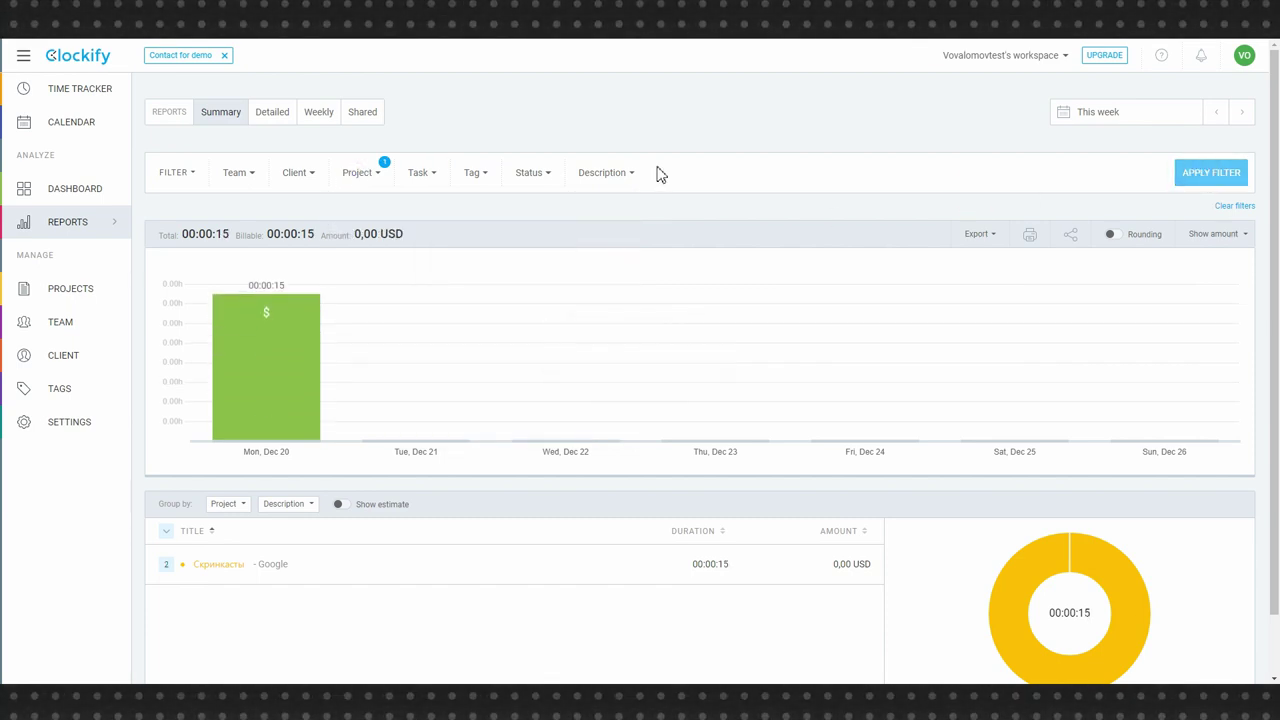
pyautogui.click(294, 172)
pyautogui.click(291, 328)
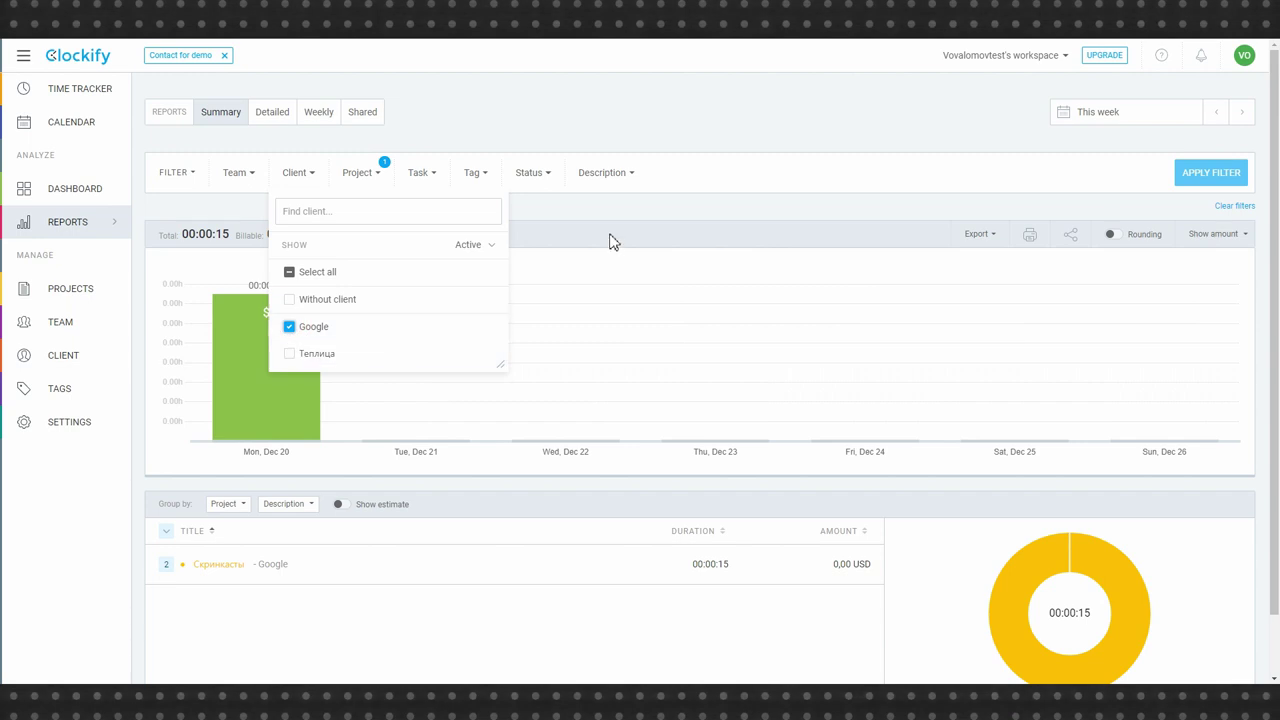
pyautogui.click(600, 220)
pyautogui.click(1213, 172)
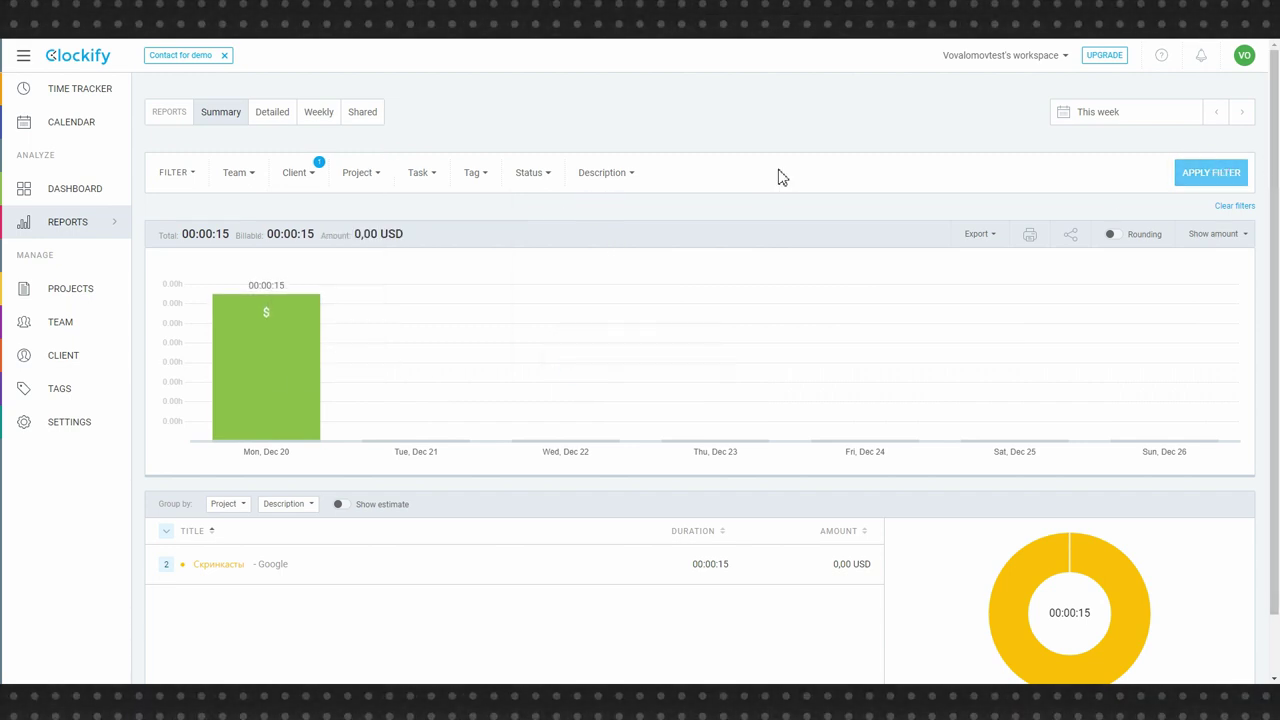
# - Expand Скринкасты and view detailed entries for Создание видео, then return to the summary
pyautogui.scroll(-1, 782, 177)
pyautogui.click(166, 497)
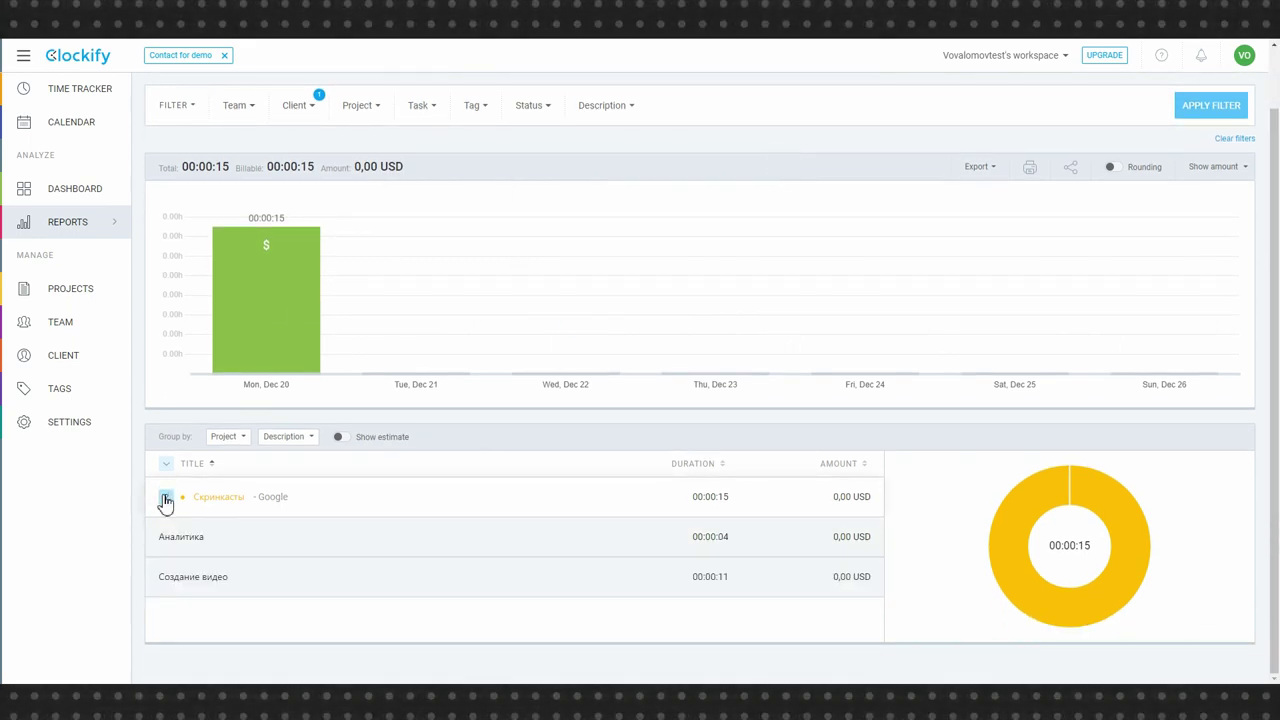
pyautogui.click(206, 576)
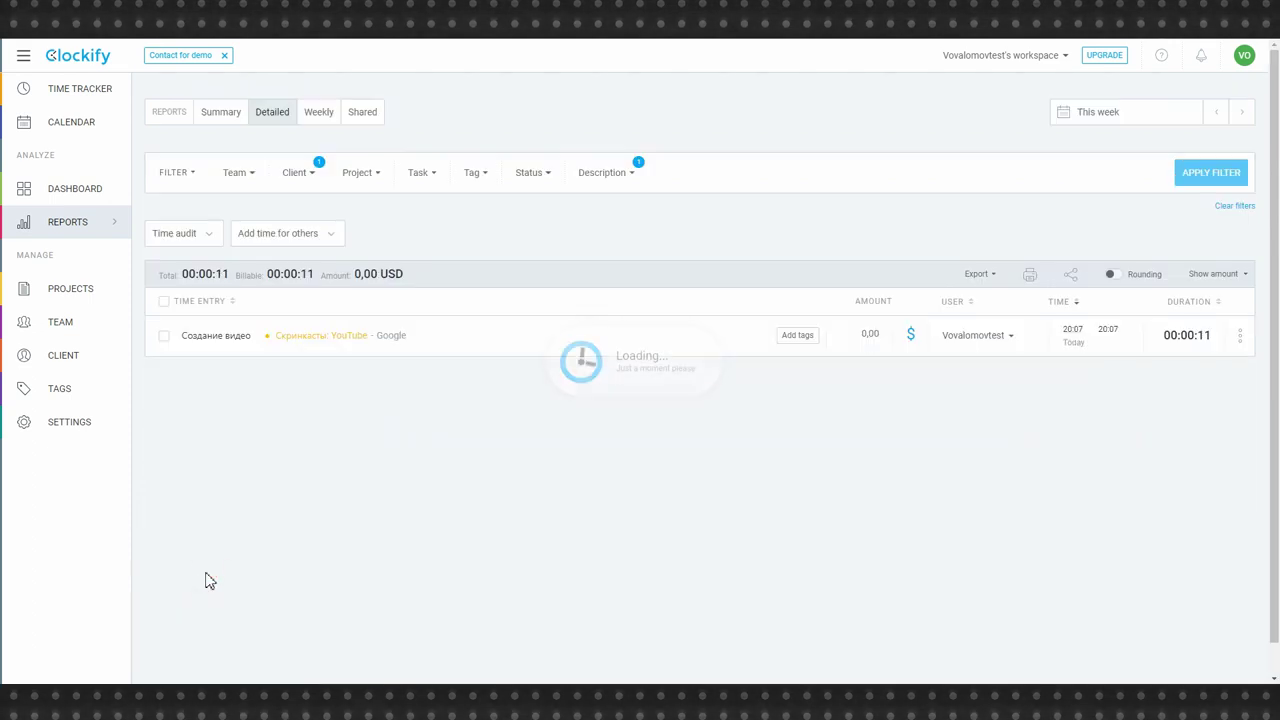
pyautogui.hotkey('alt', 'Left')
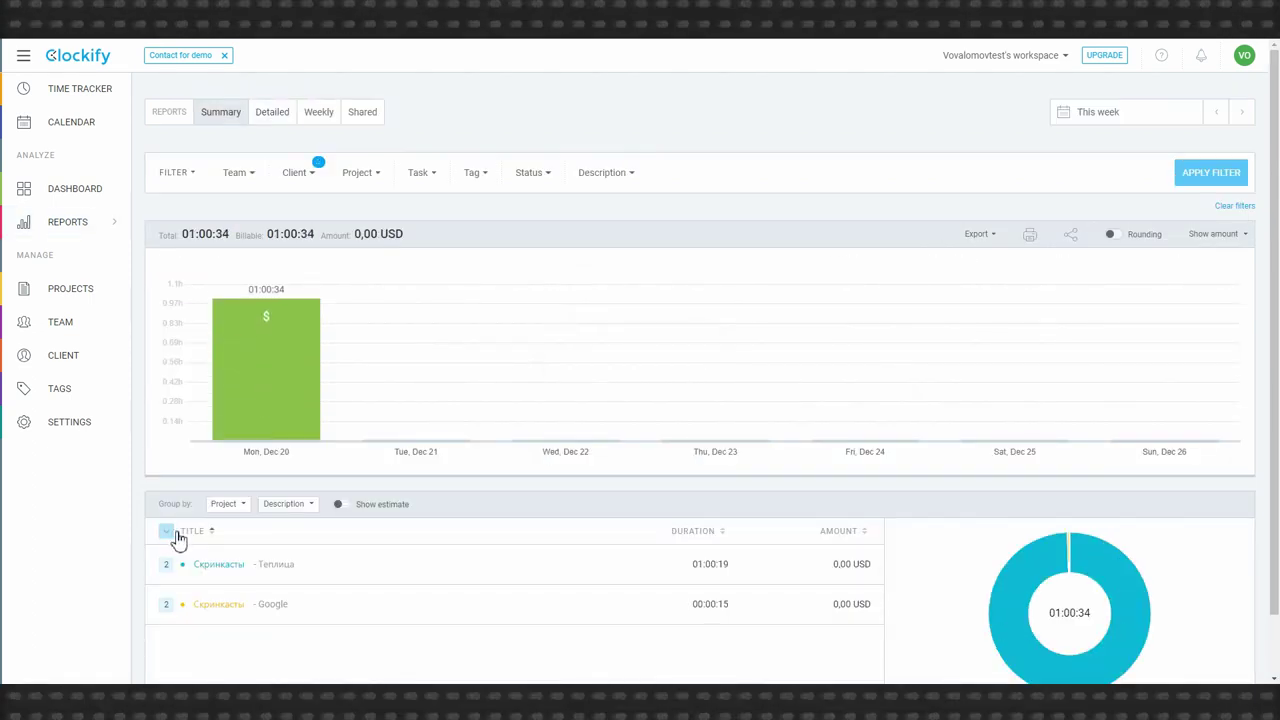
pyautogui.click(86, 426)
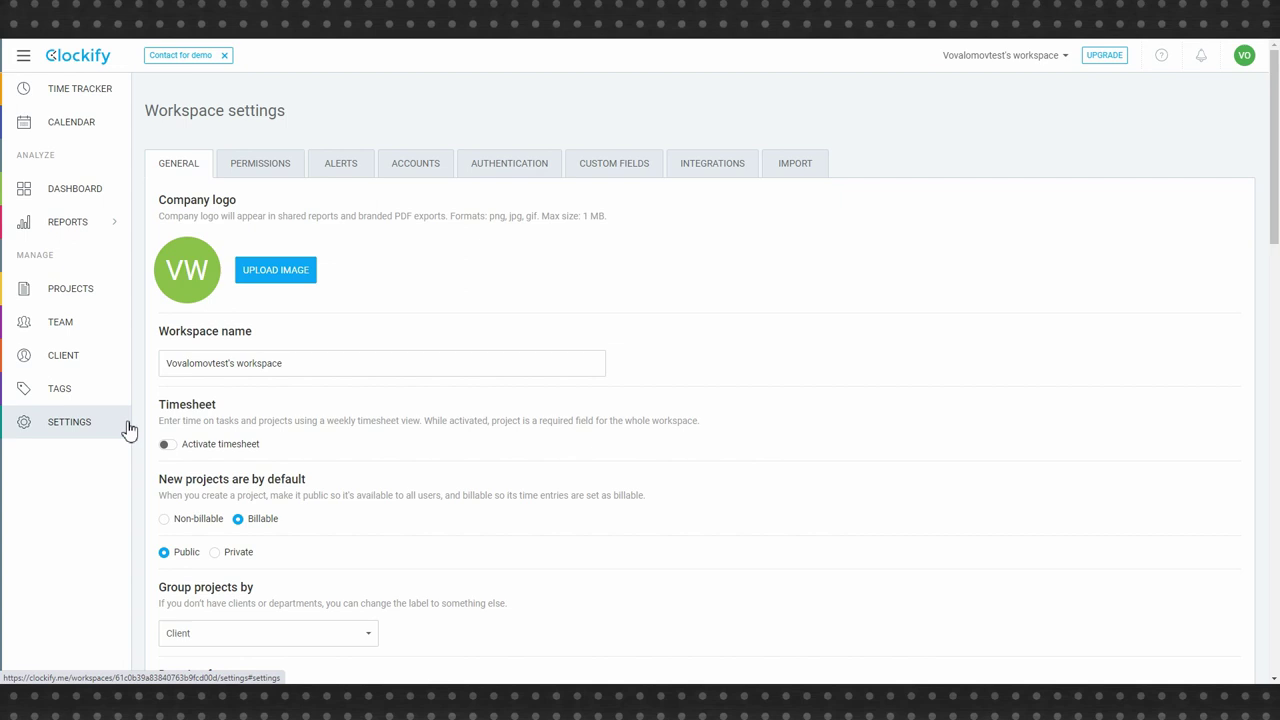
# - Check the workspace's Import options and the Integrations settings
pyautogui.scroll(-3, 694, 432)
pyautogui.middleClick(690, 430)
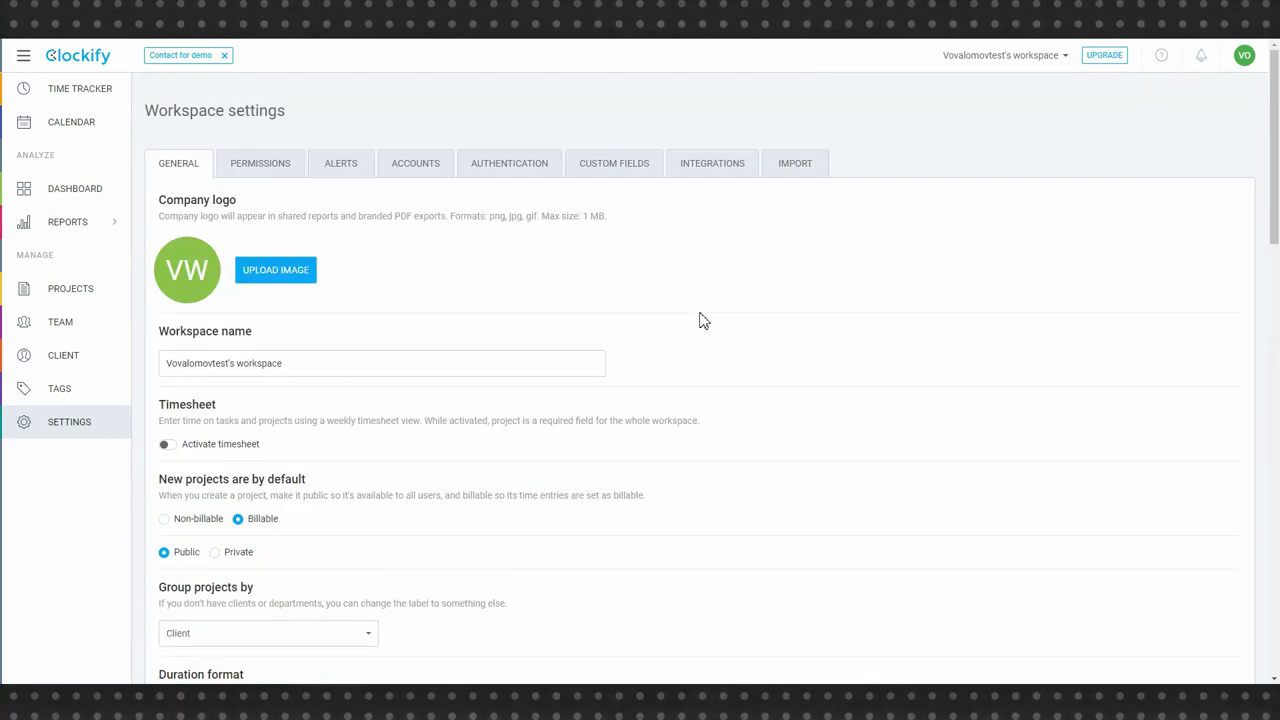
pyautogui.click(797, 166)
pyautogui.click(718, 163)
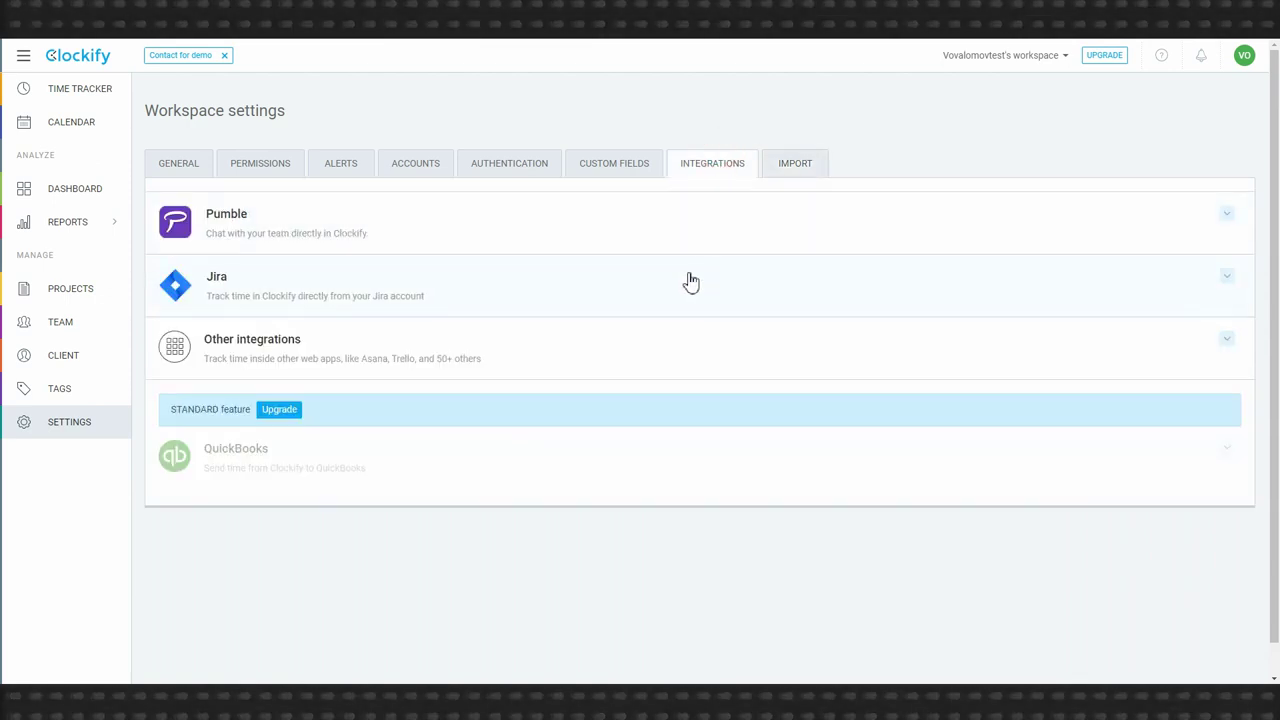
# - Browse the full list of available integrations, then go back to the Time Tracker
pyautogui.click(232, 343)
pyautogui.click(248, 434)
pyautogui.scroll(-4, 300, 375)
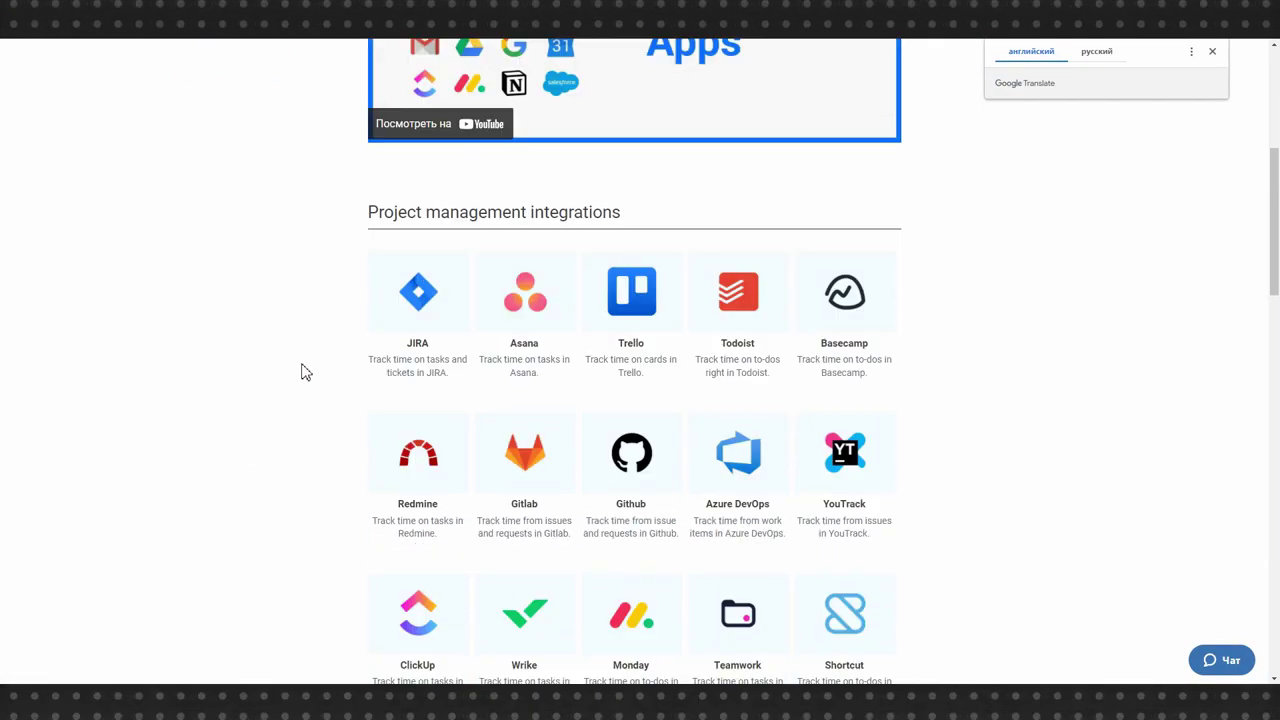
pyautogui.scroll(-10, 305, 372)
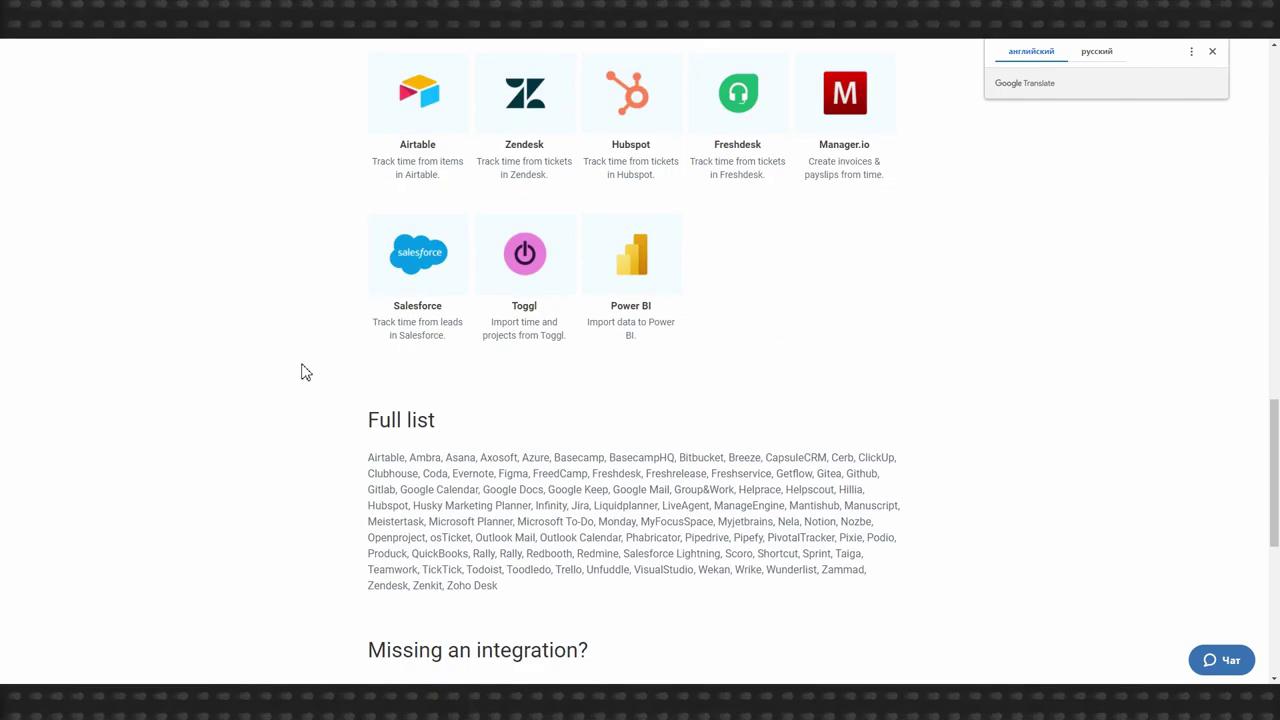
pyautogui.scroll(15, 223, 491)
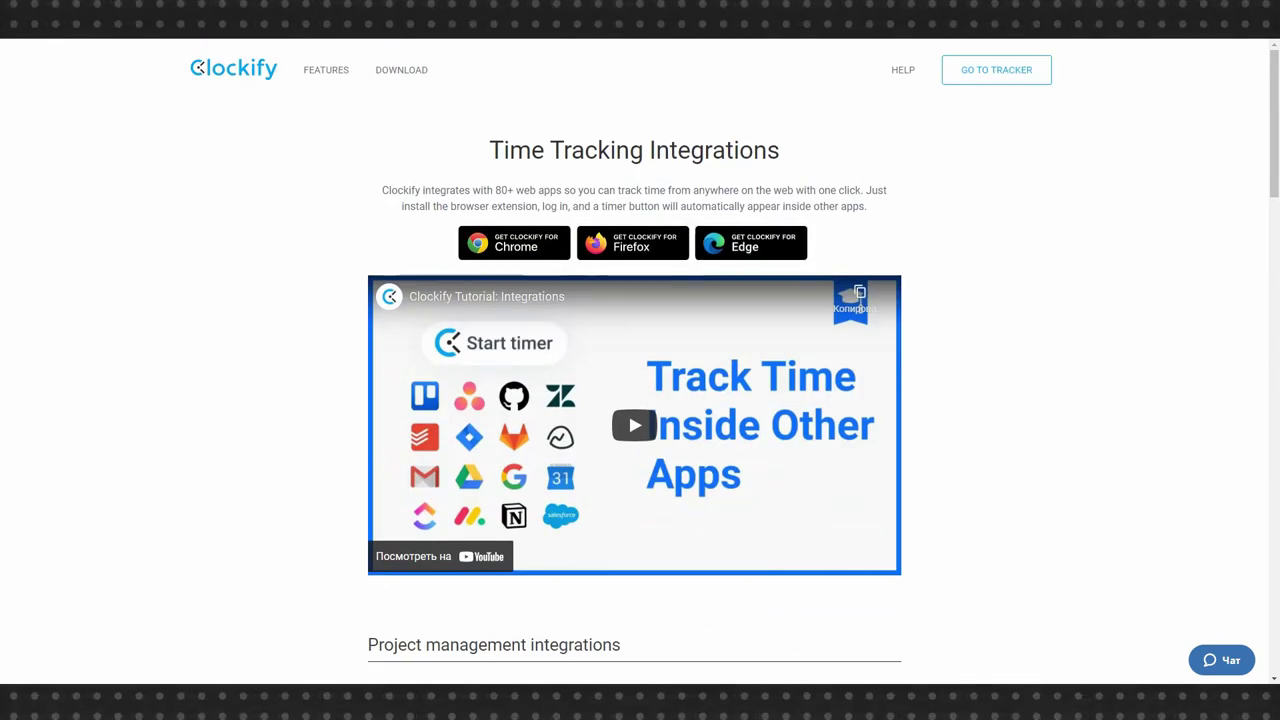
pyautogui.hotkey('ctrl', 'w')
pyautogui.click(86, 92)
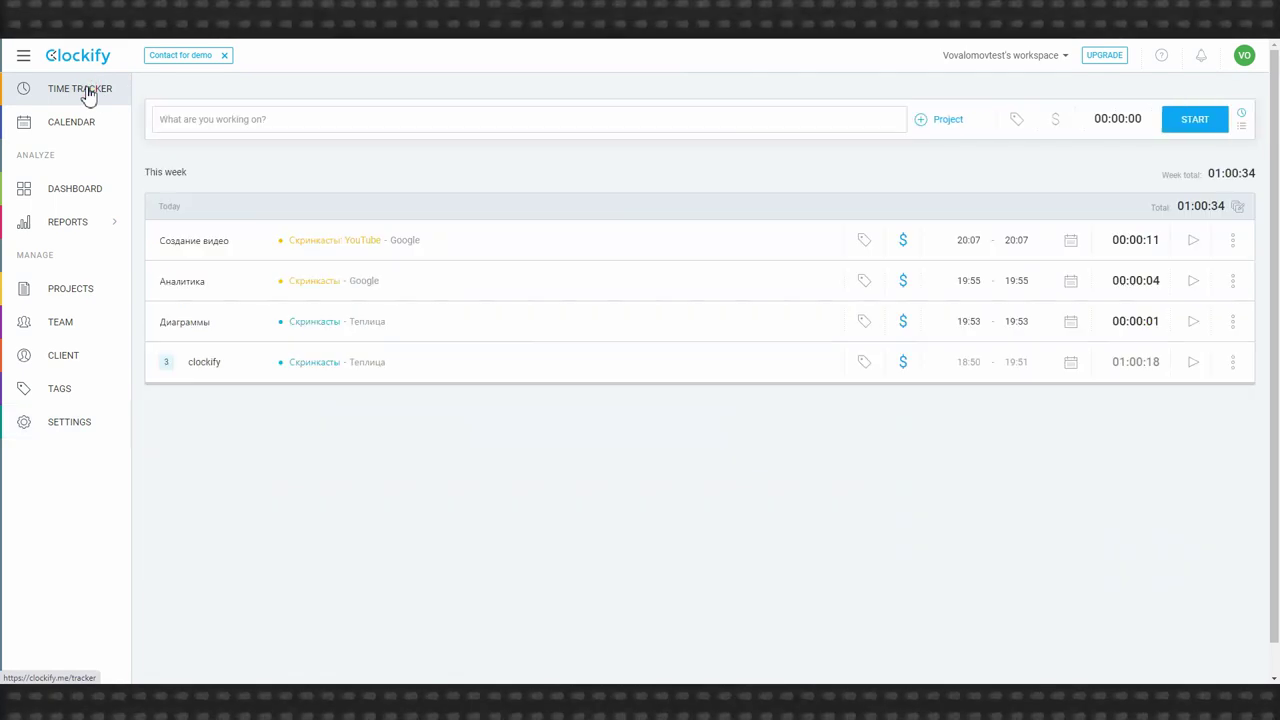
# - Set the profile's interface language to Русский in Profile settings
pyautogui.click(1244, 55)
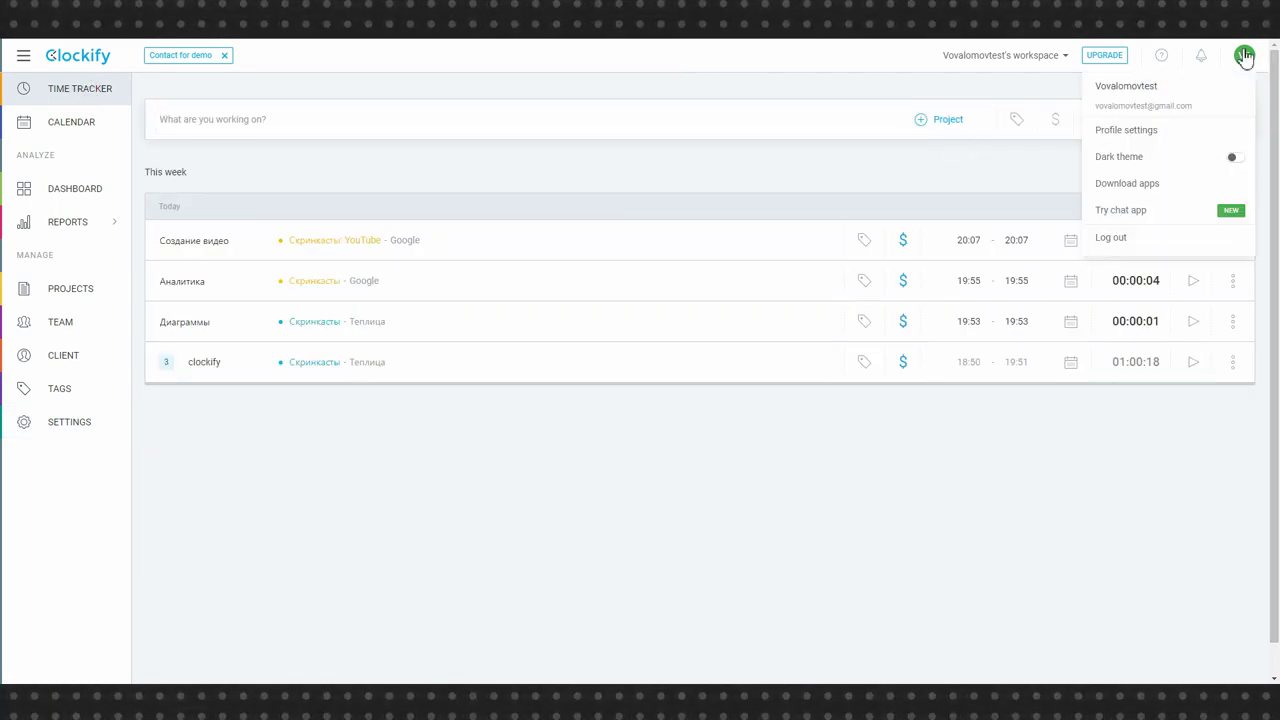
pyautogui.click(1114, 130)
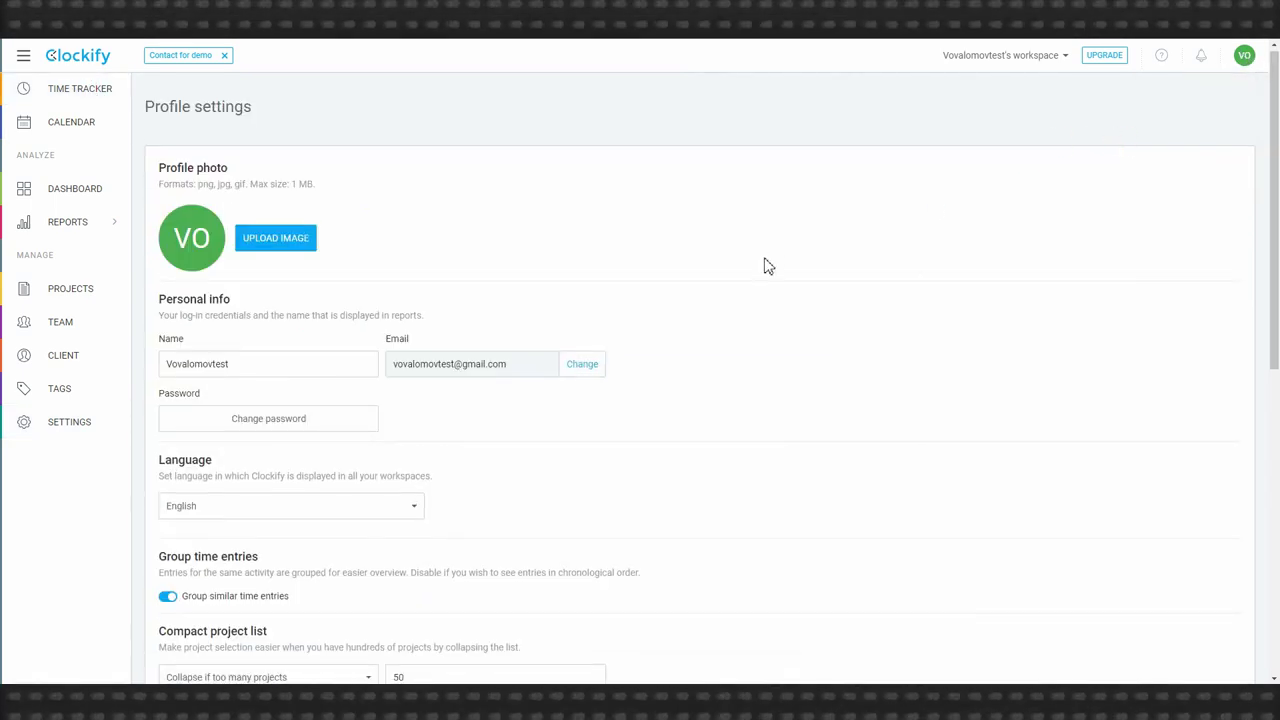
pyautogui.scroll(-2, 766, 263)
pyautogui.click(368, 385)
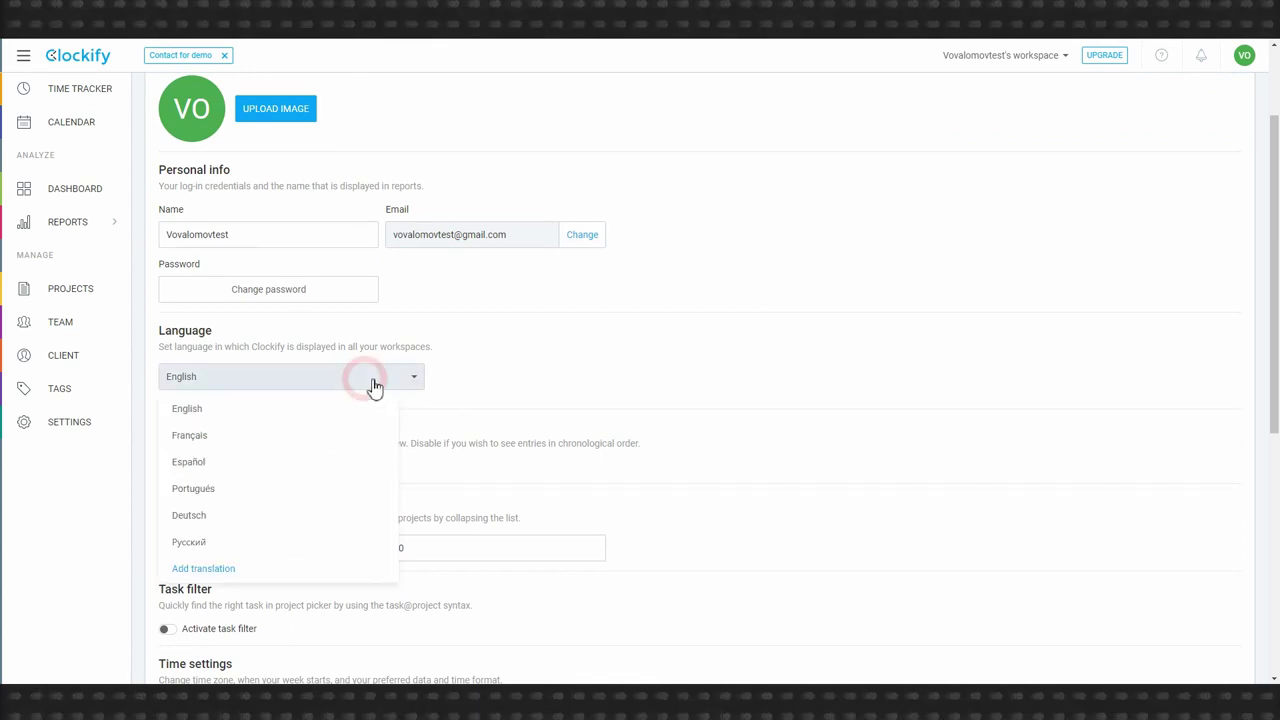
pyautogui.click(302, 541)
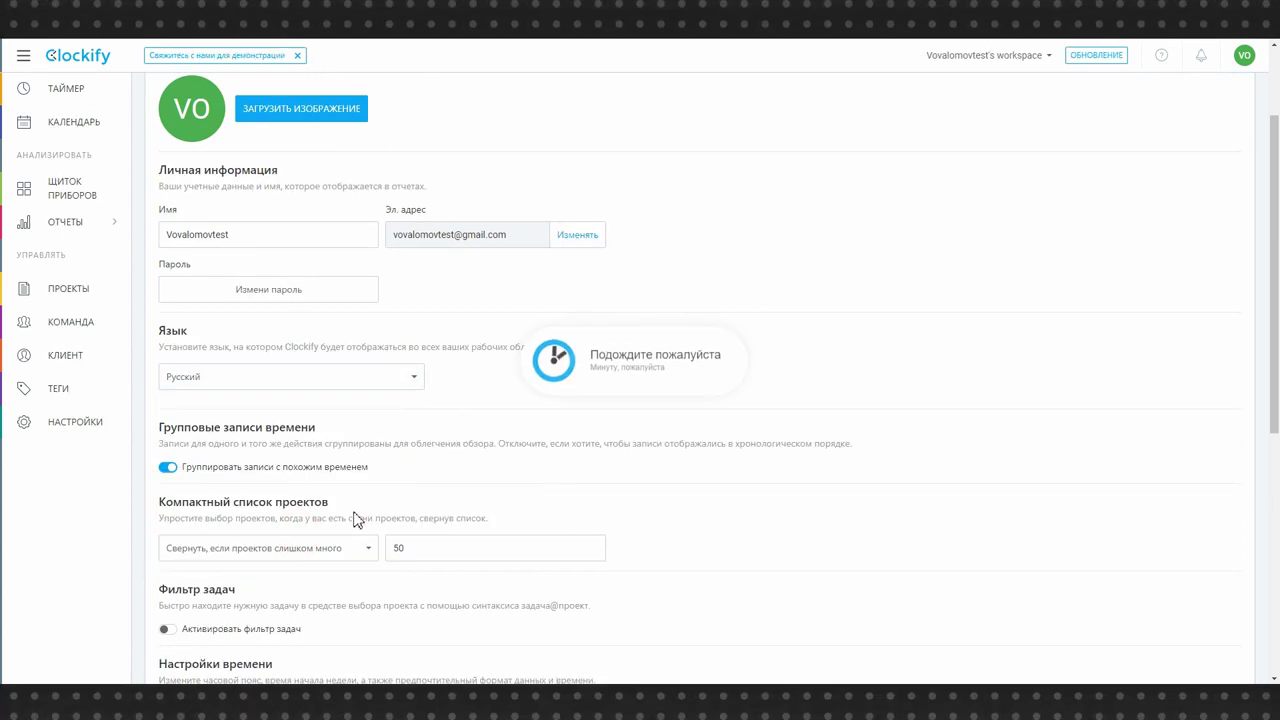